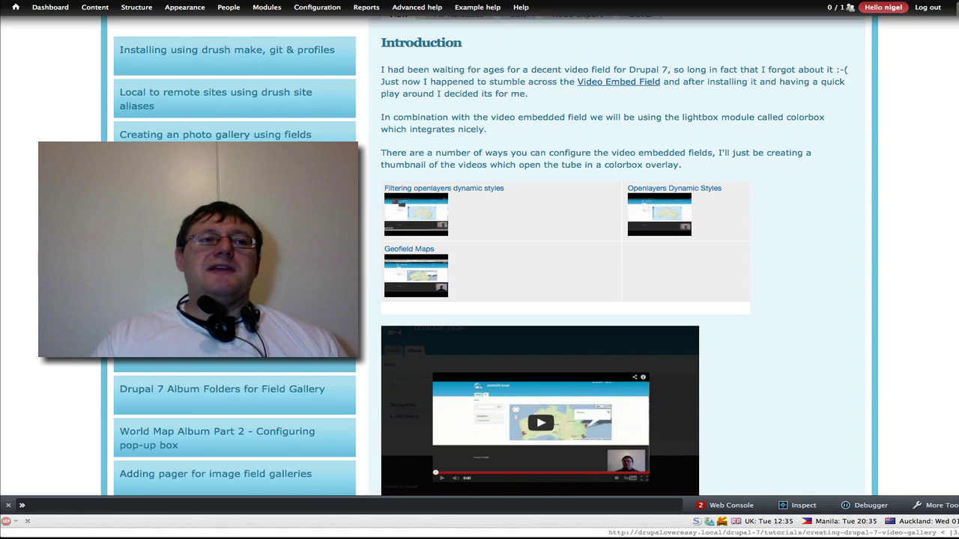
- Preview the Geofield Maps video in its overlay from the proto02.local video gallery, and close it
key(ctrl+Tab)
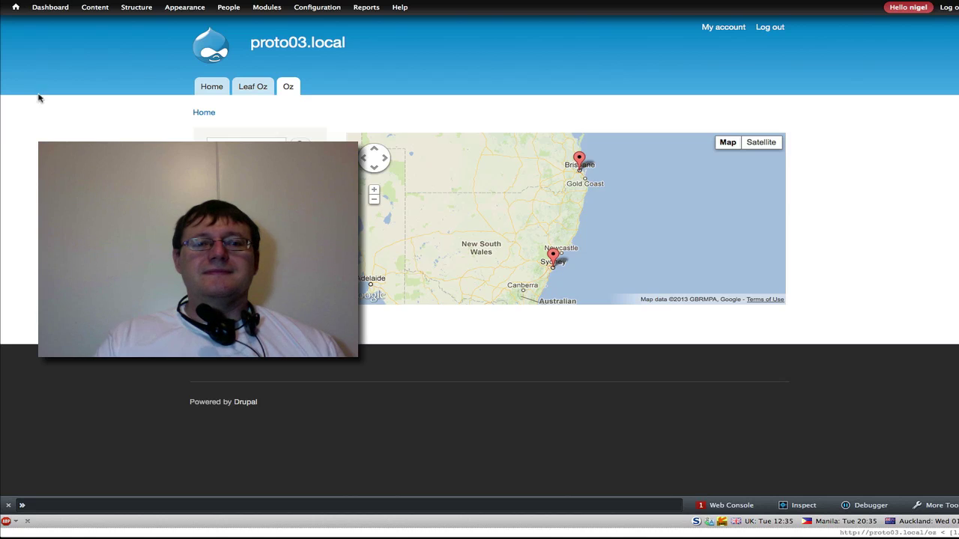
mouse_move(220, 7)
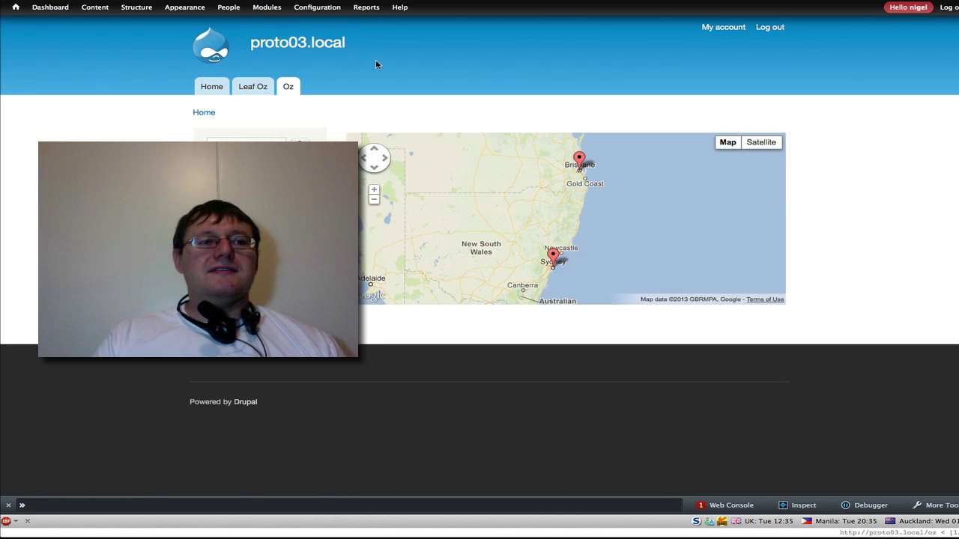
mouse_move(267, 7)
key(ctrl+Tab)
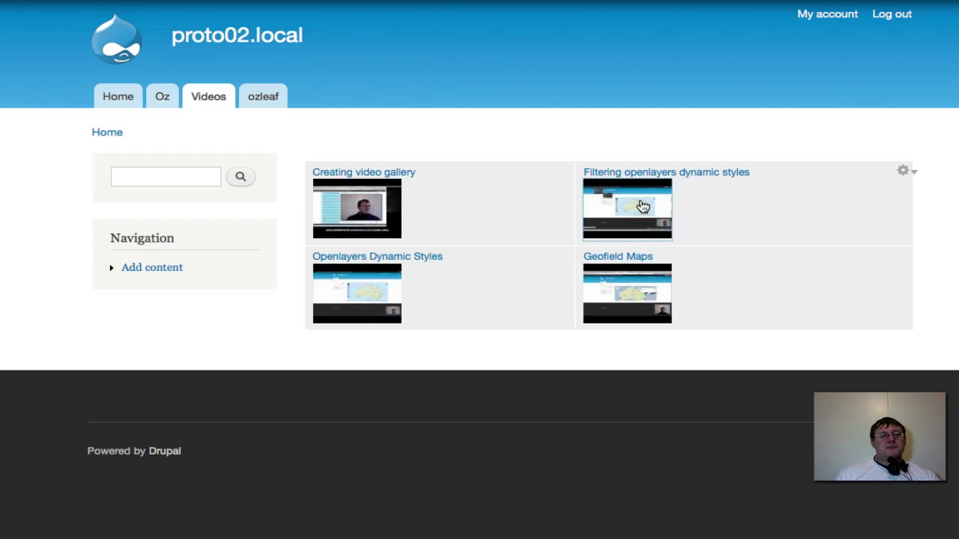
click(629, 292)
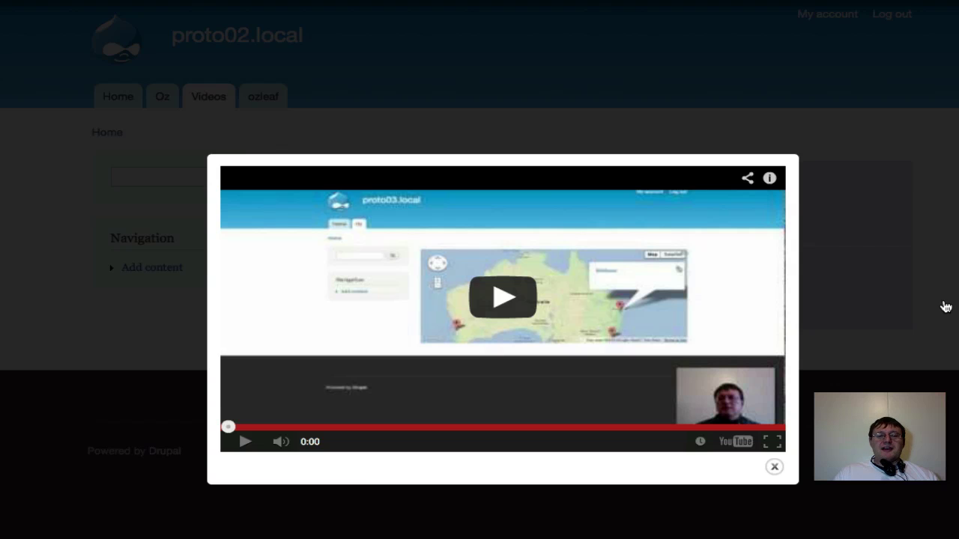
click(775, 467)
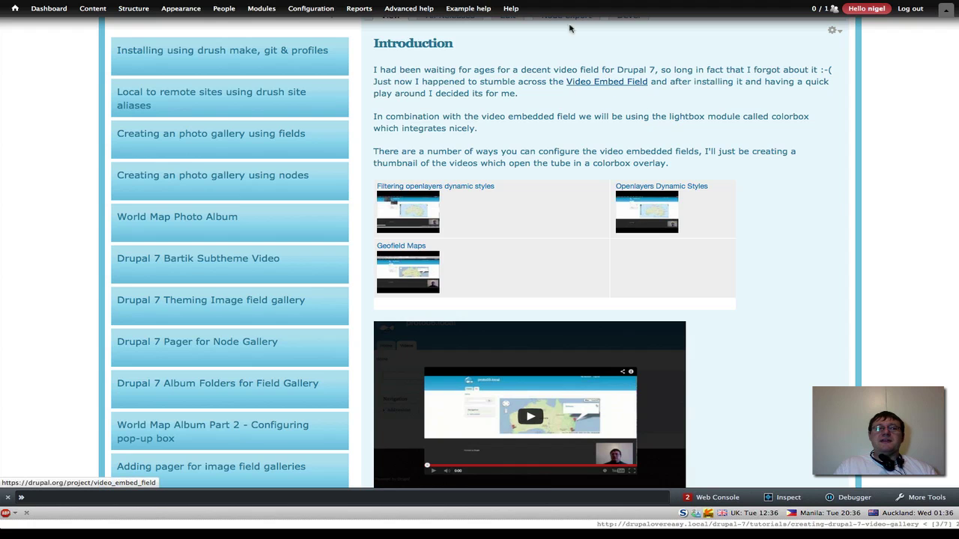
- Review the Colorbox project page on drupal.org, including its features, the modules with built-in support and its dependencies
mouse_move(569, 2)
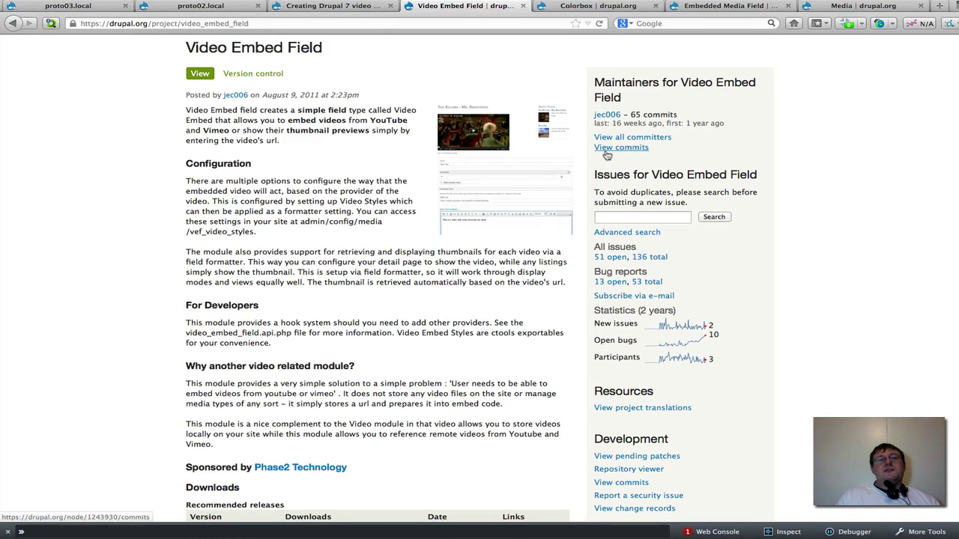
click(582, 6)
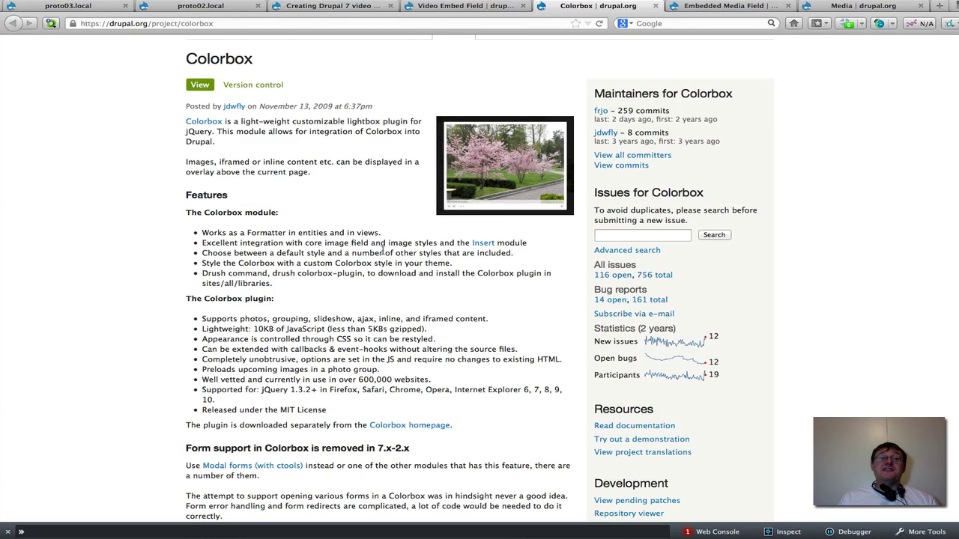
scroll(466, 412, down, 3)
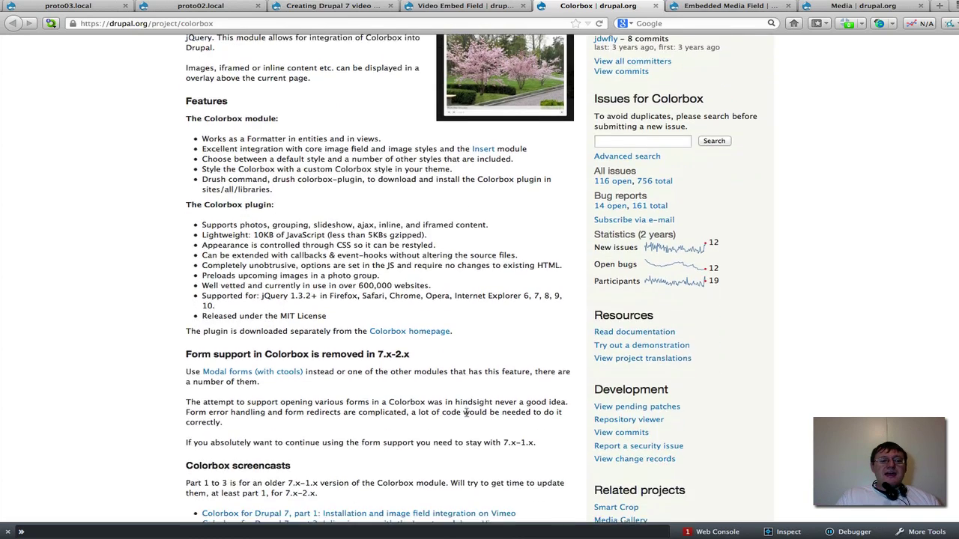
scroll(466, 412, down, 10)
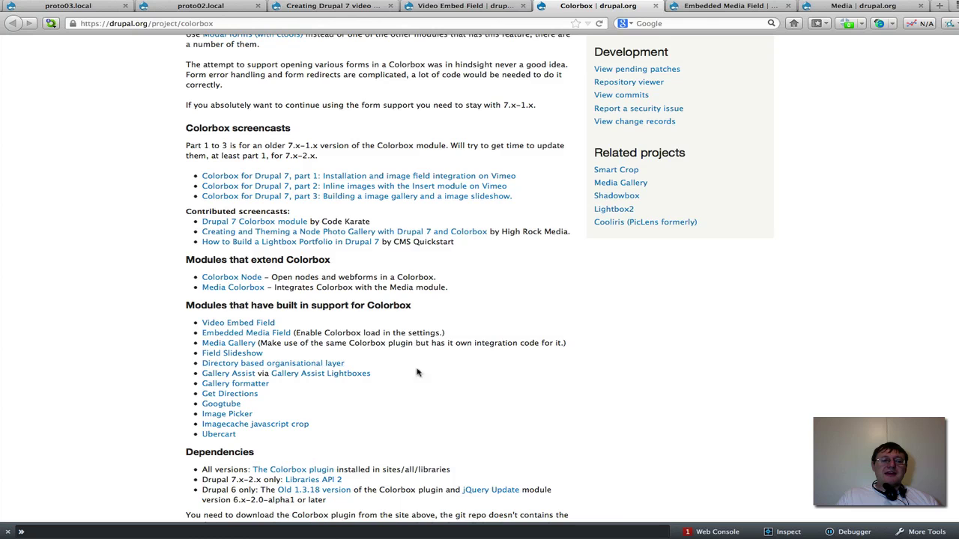
- Review the Video Embed Field project page, including its description, available releases and project information
click(459, 9)
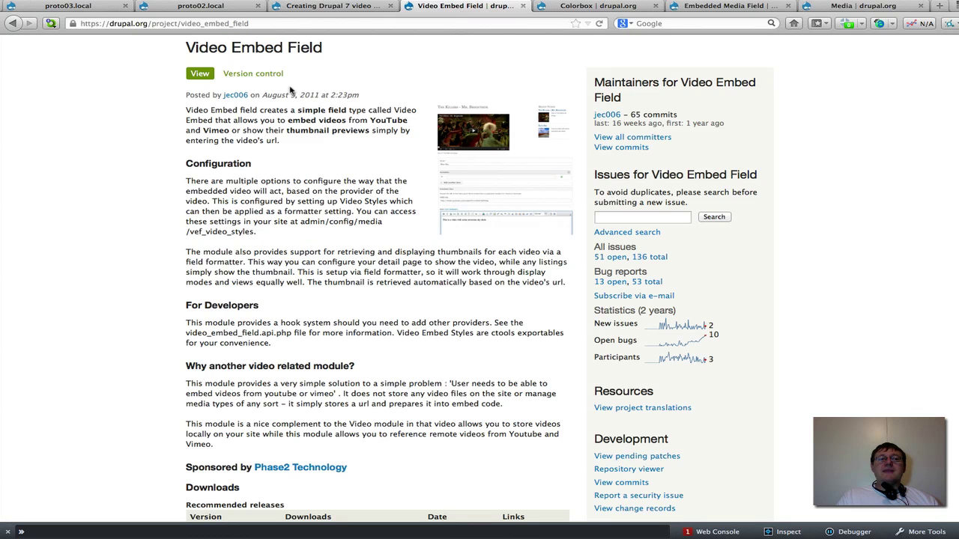
scroll(370, 352, down, 2)
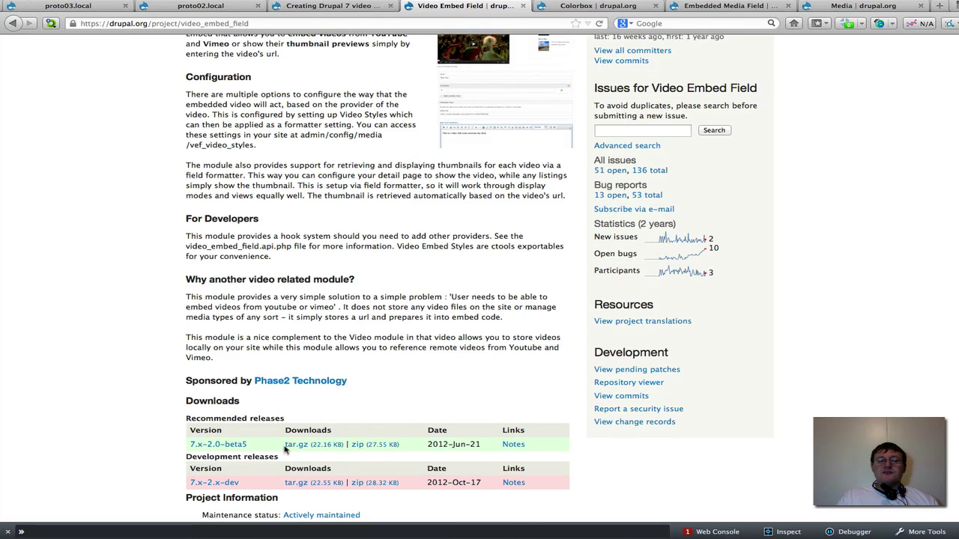
scroll(142, 438, down, 3)
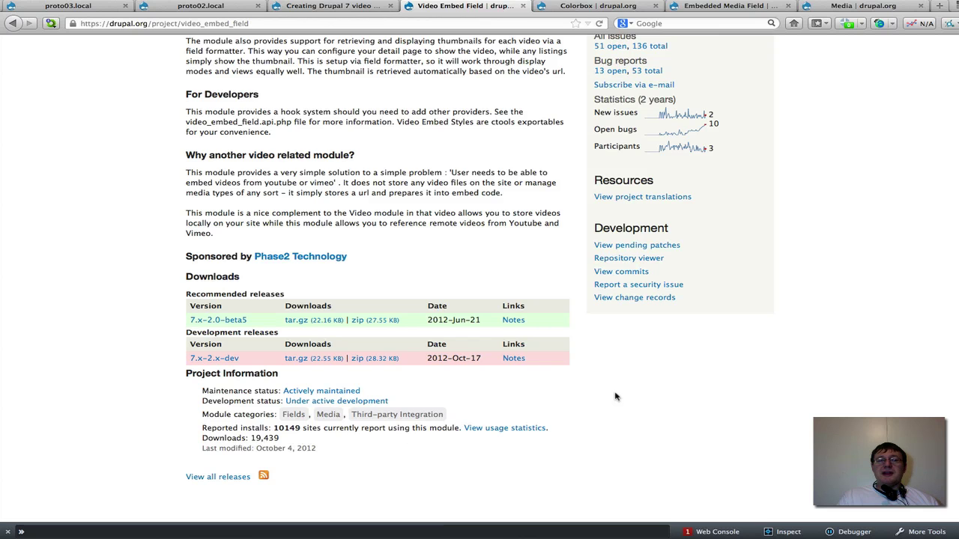
scroll(614, 396, up, 2)
scroll(614, 396, up, 3)
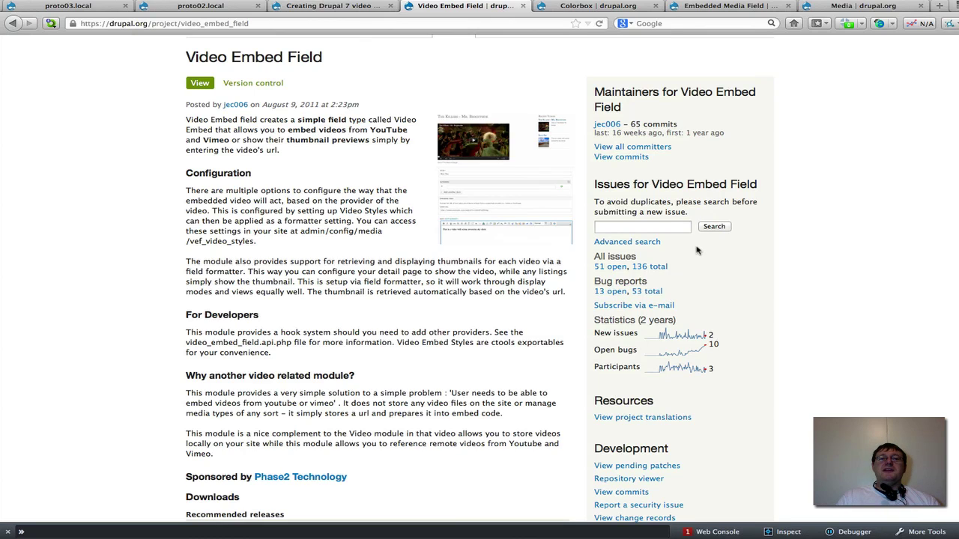
- Examine the Embedded Media Field project page, including its description and the list of modules extending it
click(727, 6)
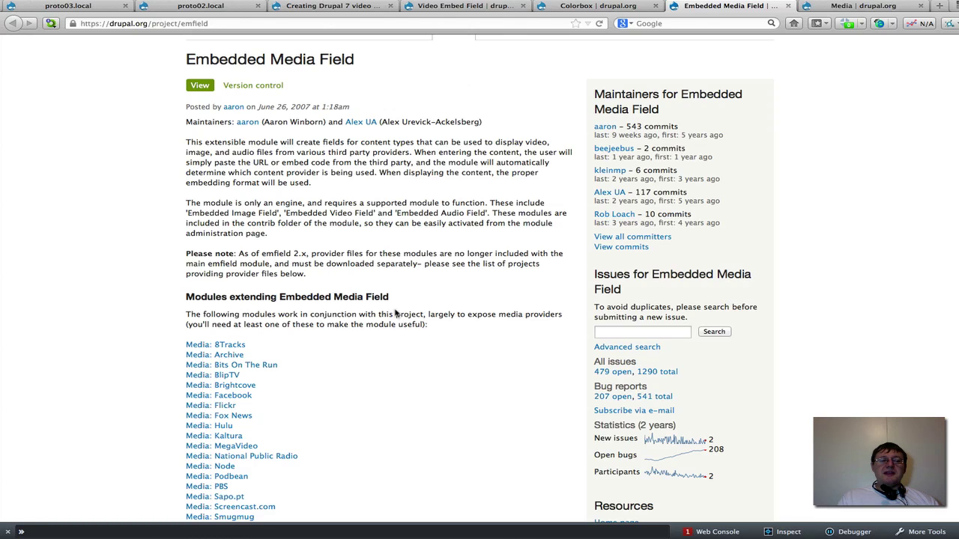
scroll(418, 413, down, 5)
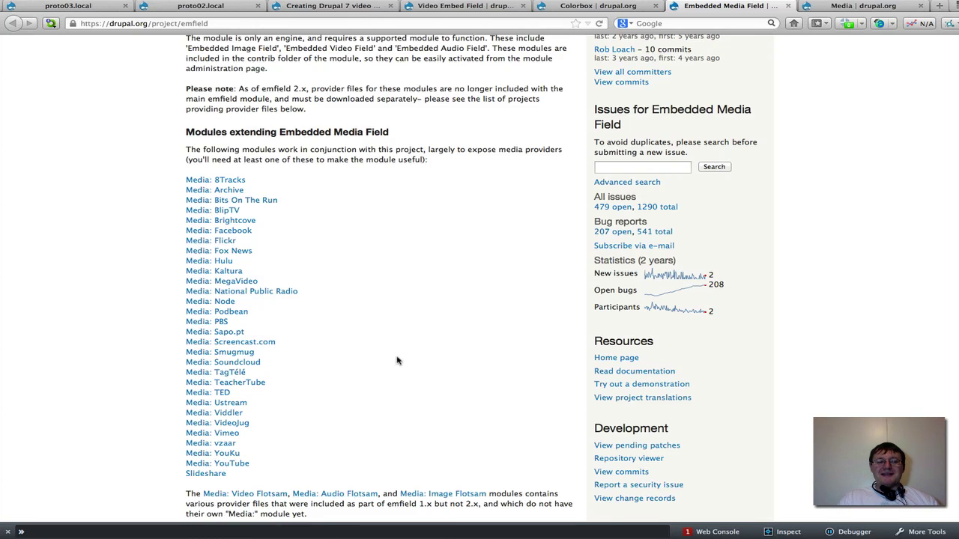
scroll(366, 302, up, 4)
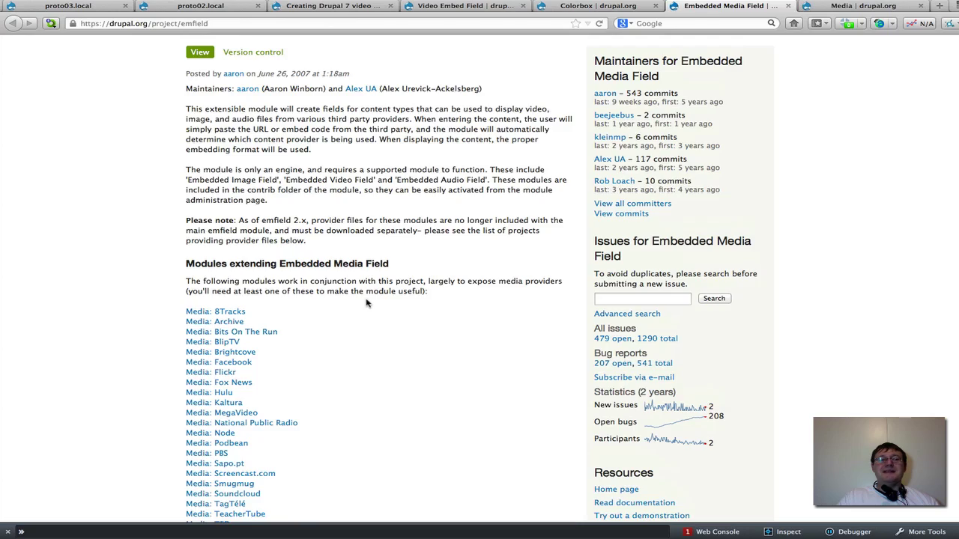
scroll(367, 302, up, 3)
scroll(366, 302, down, 3)
scroll(367, 302, up, 1)
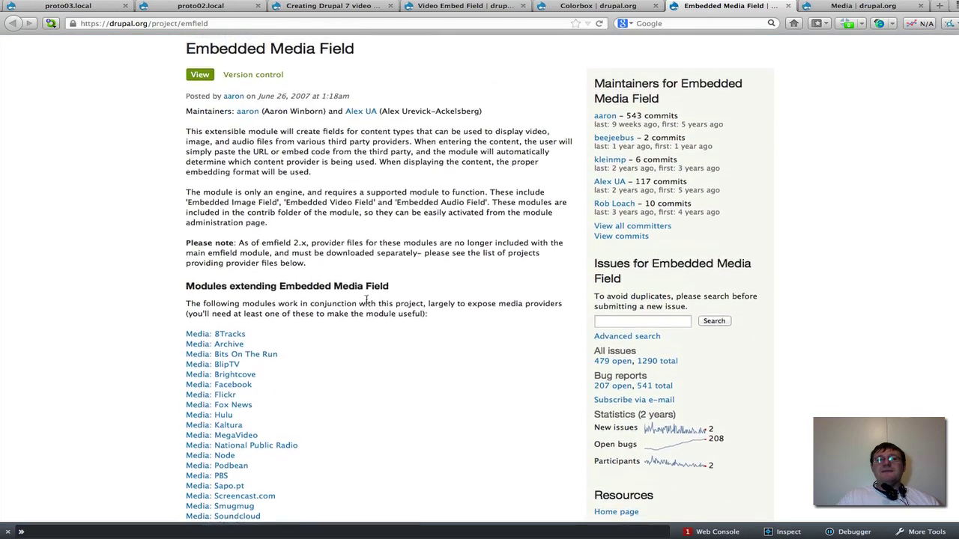
scroll(366, 300, down, 1)
scroll(367, 300, up, 1)
scroll(366, 299, down, 1)
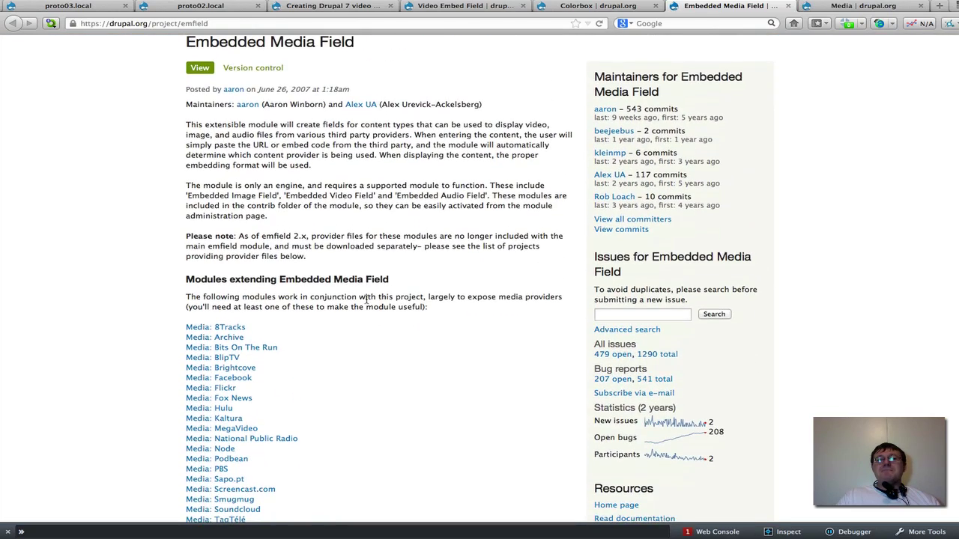
- Examine the Media project page for its version differences, features and requirements
click(861, 5)
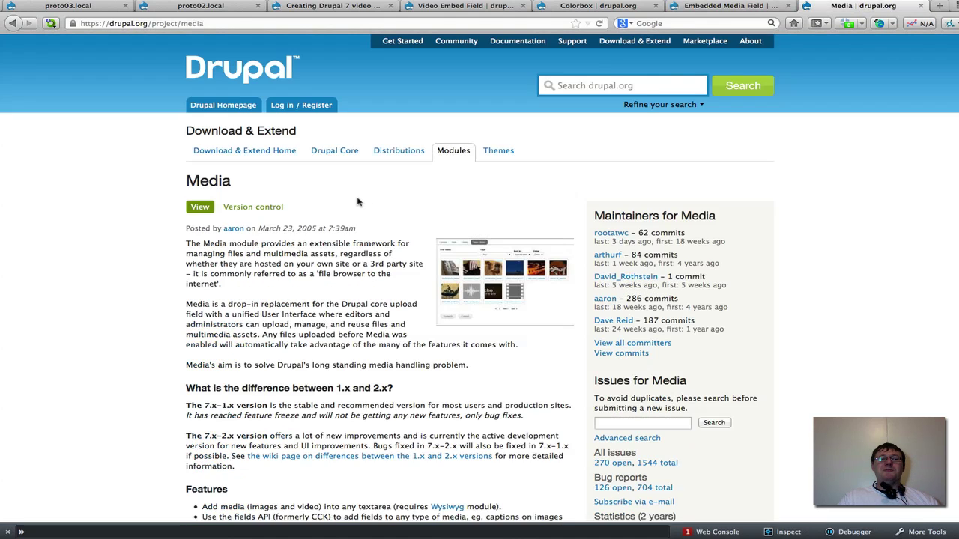
scroll(462, 356, down, 3)
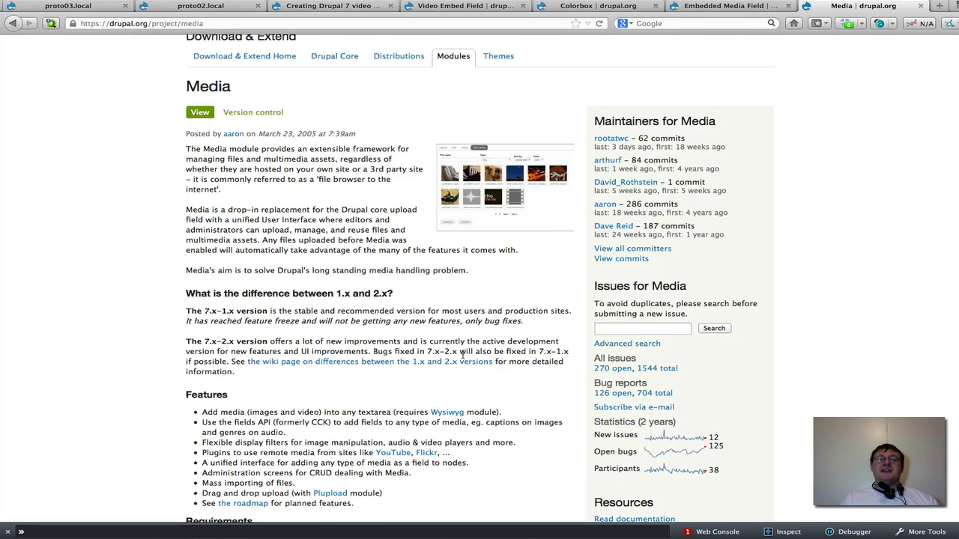
scroll(462, 355, down, 4)
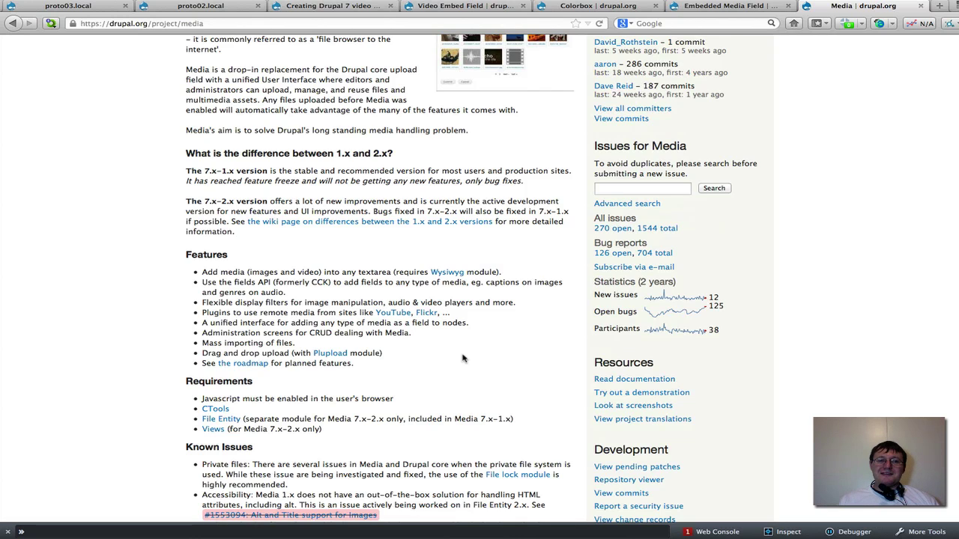
- Revisit the Video Embed Field and Colorbox project pages as the two modules chosen for the gallery
click(462, 6)
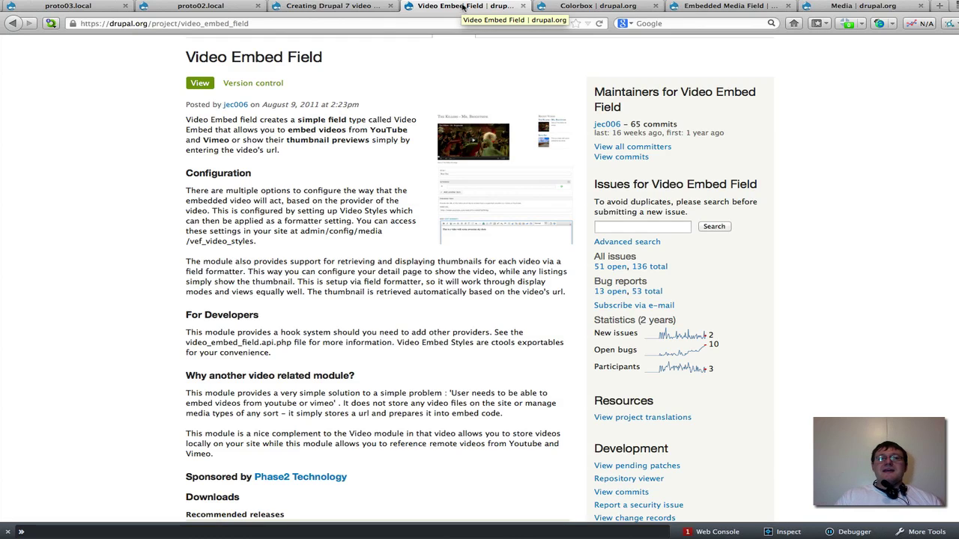
click(587, 8)
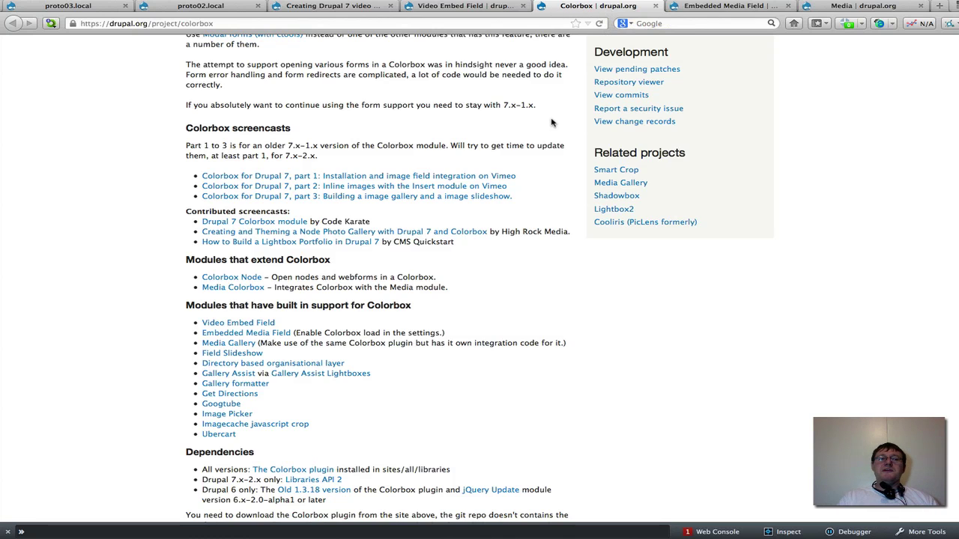
scroll(553, 122, up, 10)
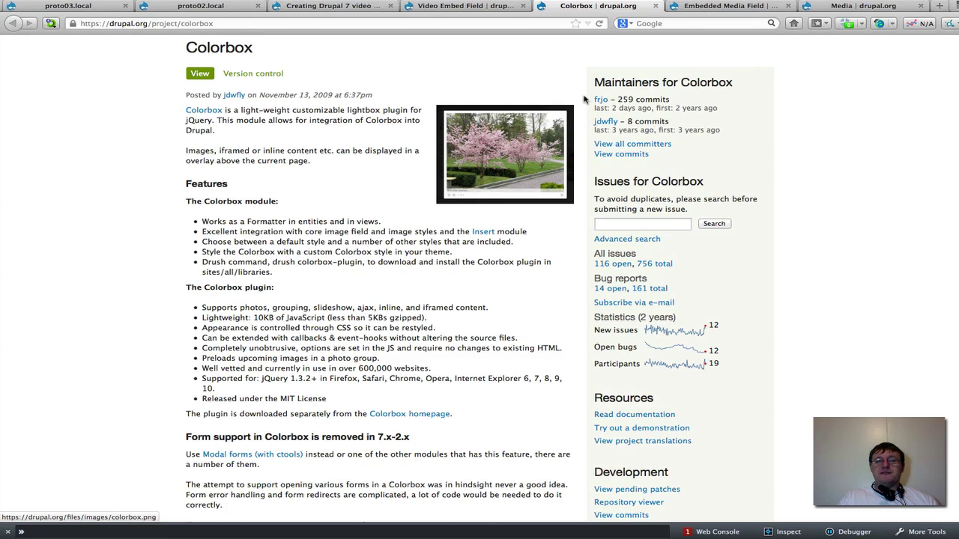
- Read the prerequisites, required modules, implementation steps and conclusion in the Drupal 7 video gallery tutorial
click(322, 5)
scroll(892, 347, down, 2)
scroll(891, 347, down, 7)
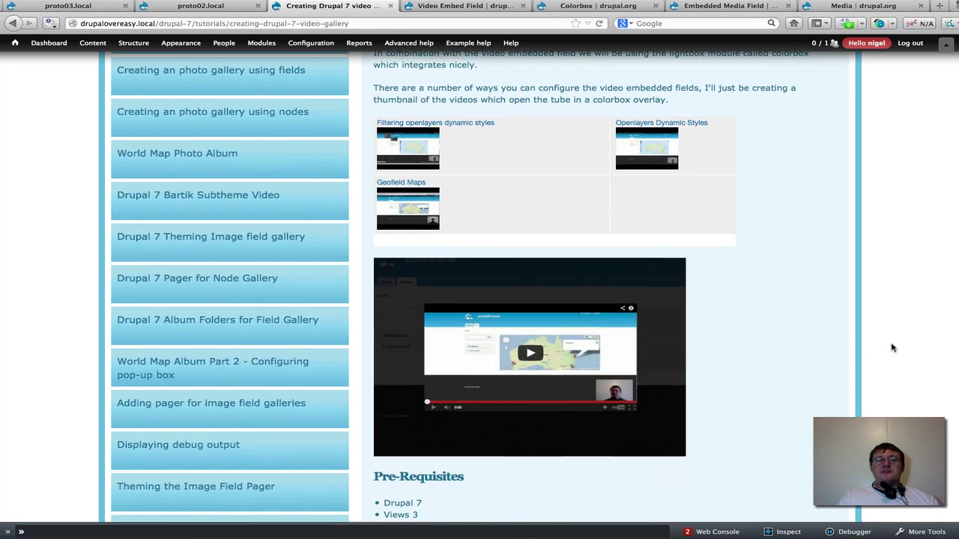
scroll(891, 347, down, 6)
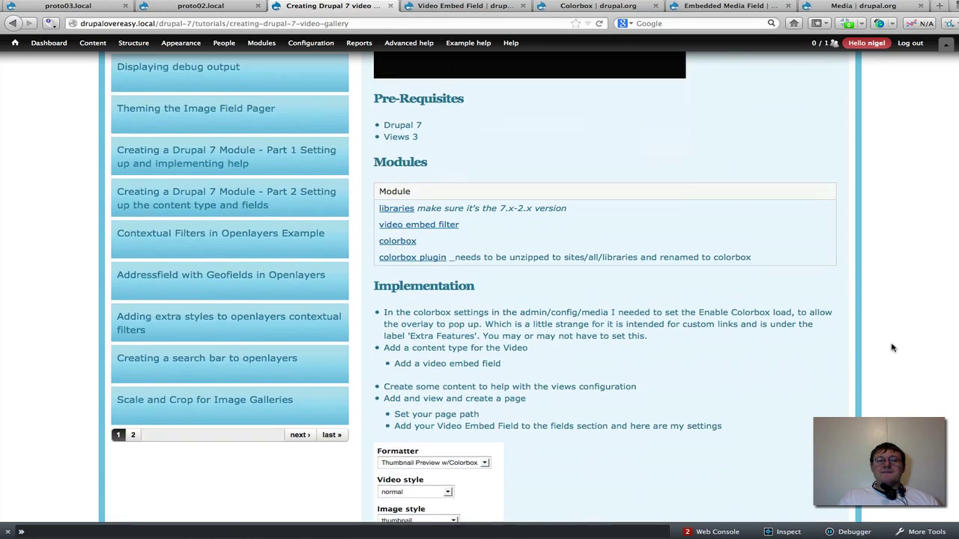
scroll(891, 346, up, 1)
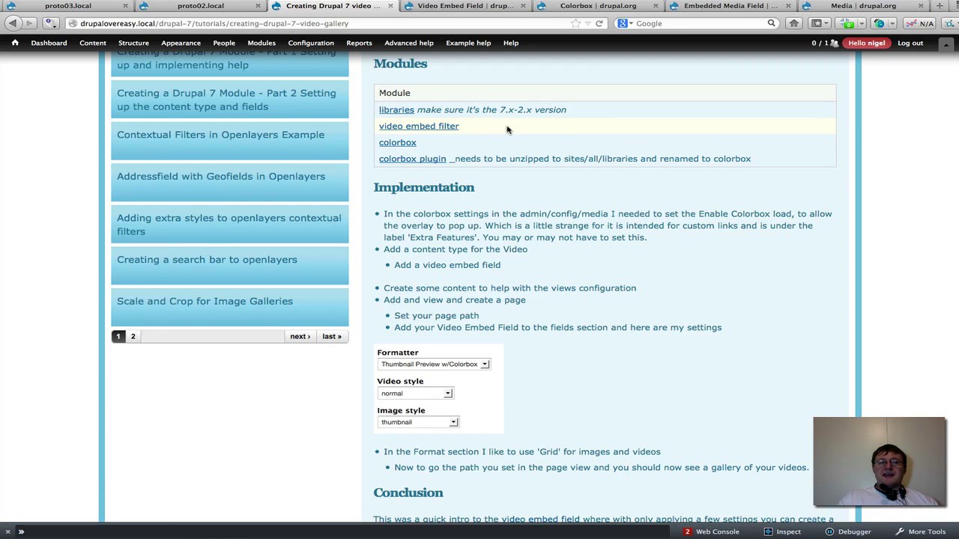
scroll(506, 129, up, 1)
scroll(507, 127, down, 3)
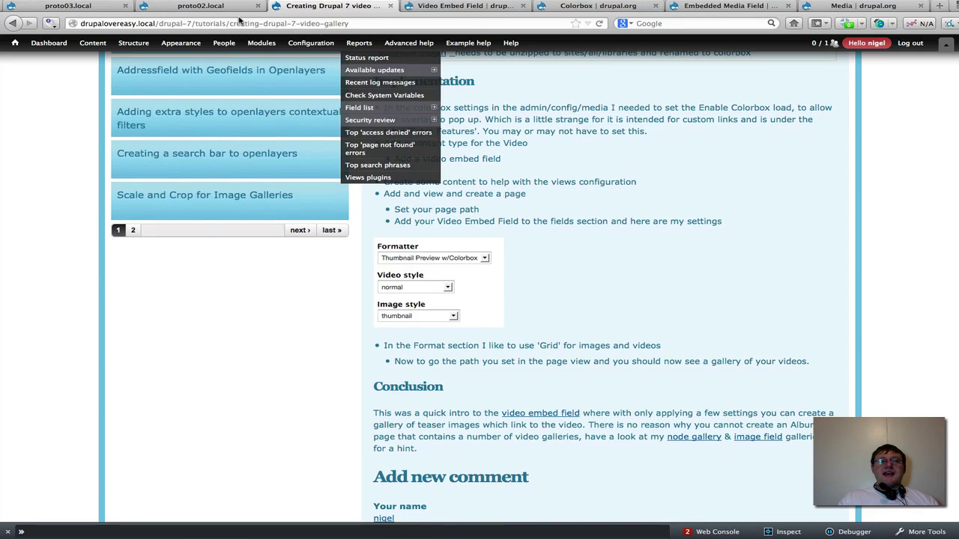
- Open the module list on proto03.local and collapse the Core, Administration, Chaos Tool Suite and Features groups
click(73, 6)
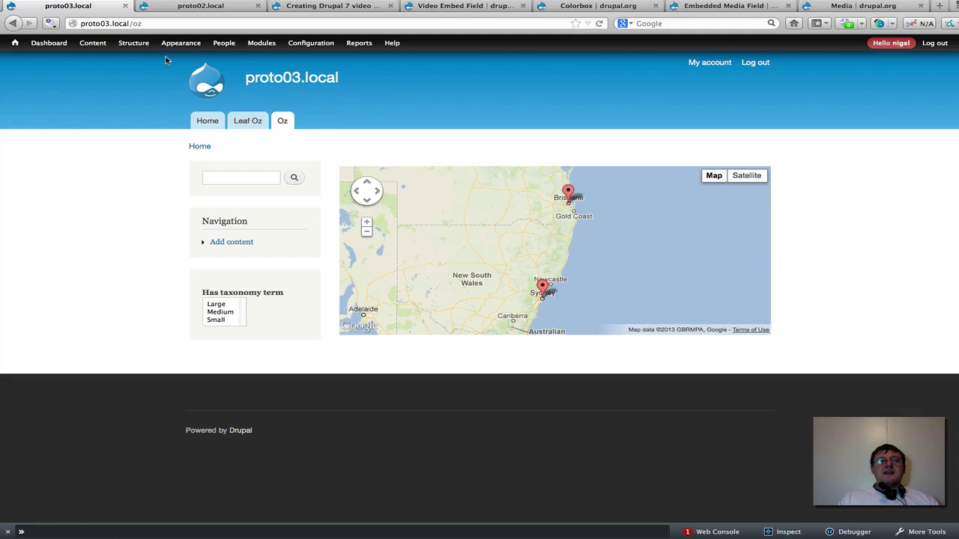
click(258, 47)
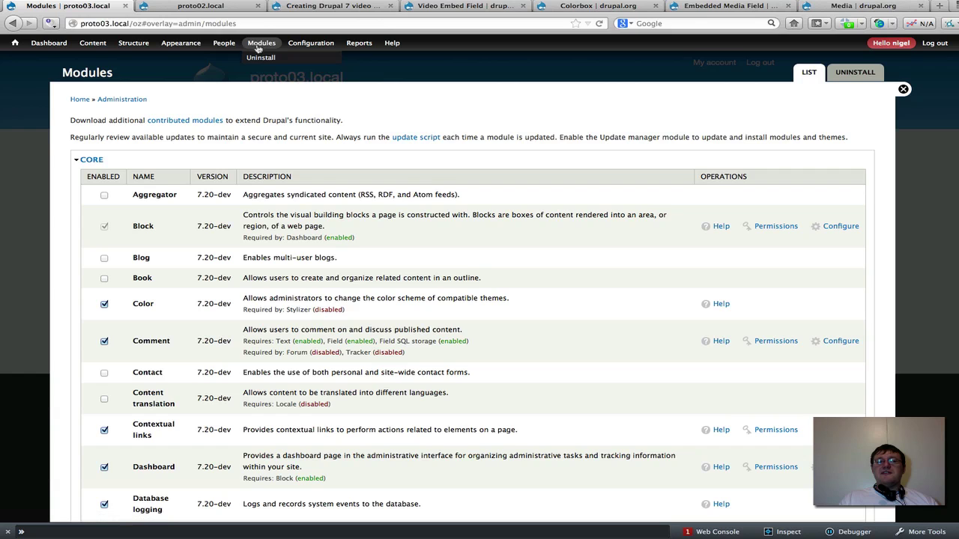
click(92, 160)
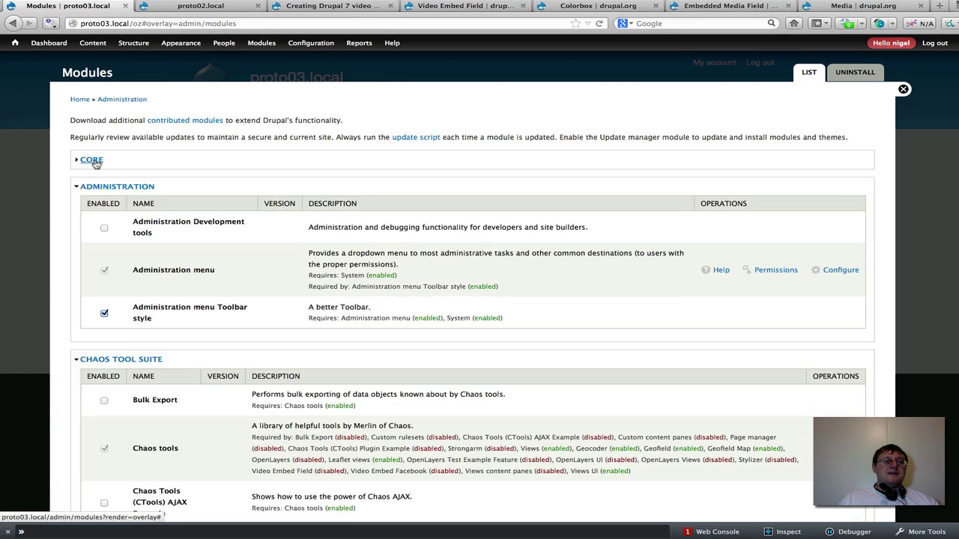
click(95, 187)
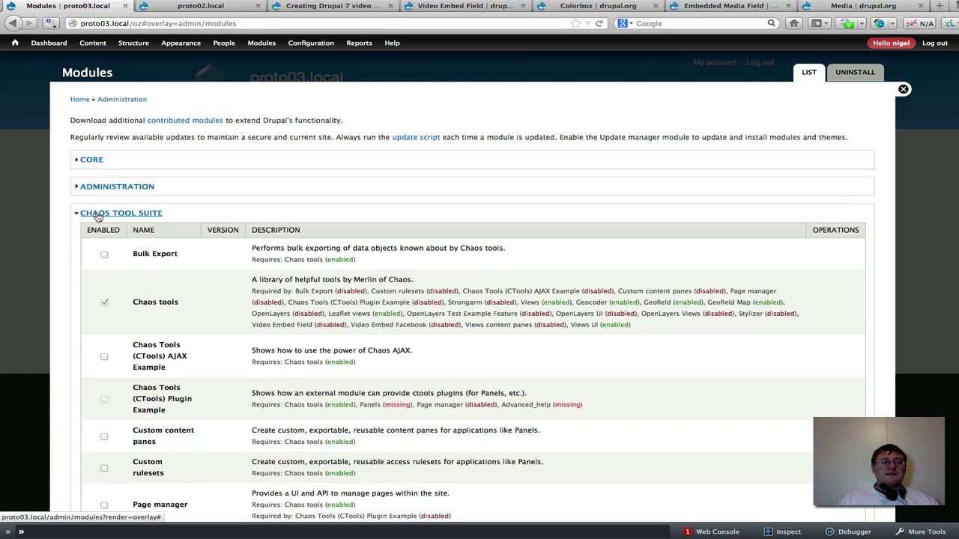
click(97, 213)
click(96, 239)
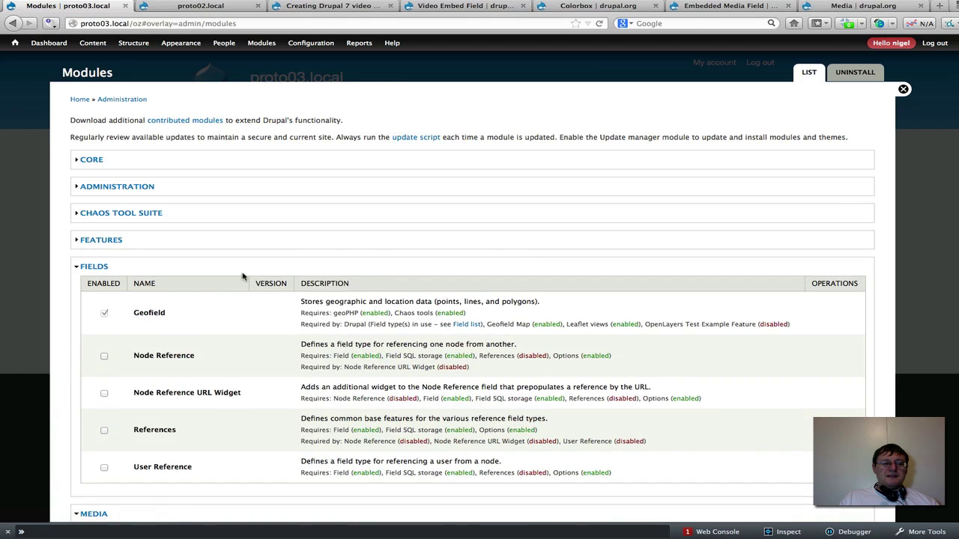
- Collapse the Fields group and select the Video Embed Field module in the Media group for enabling
scroll(242, 274, down, 2)
click(94, 199)
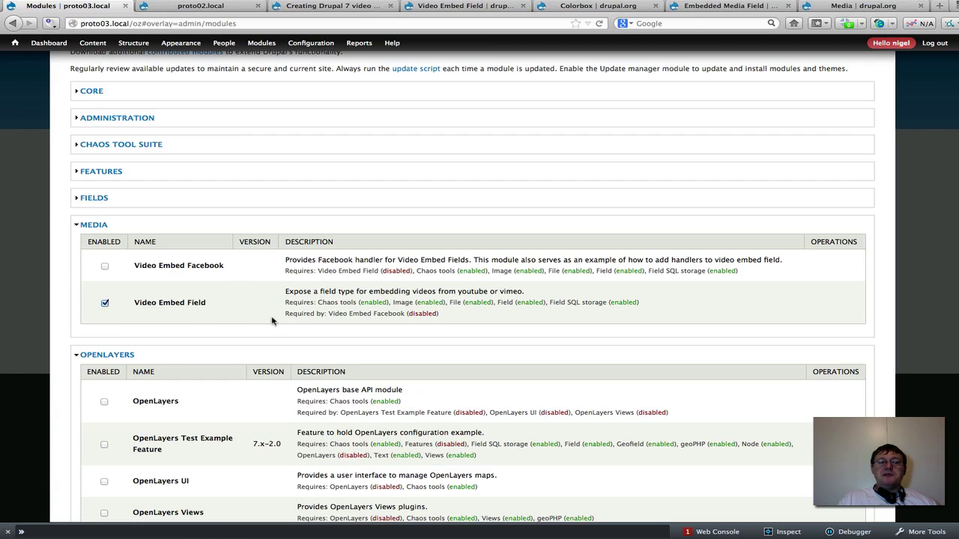
scroll(395, 326, down, 1)
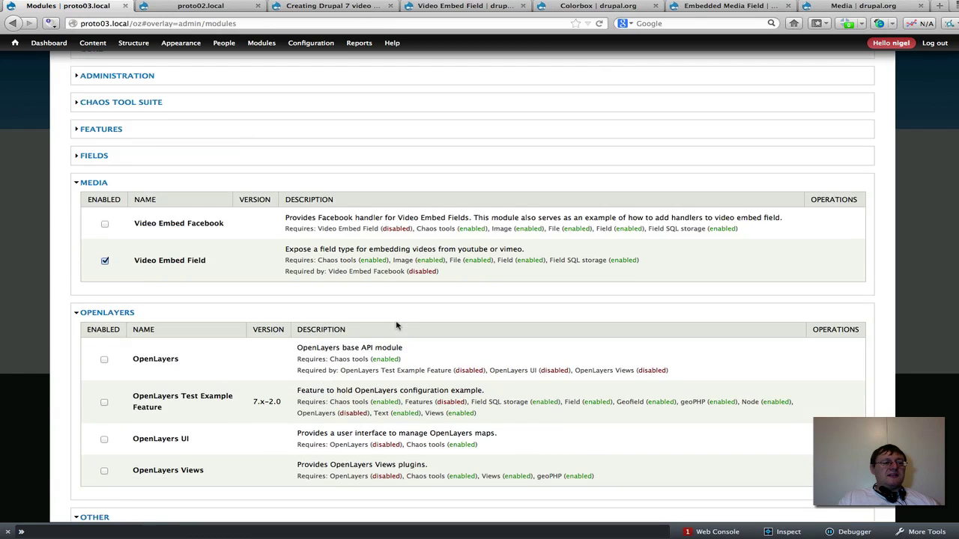
- Collapse the Media and OpenLayers groups and select the Colorbox module in the Other group for enabling
click(87, 184)
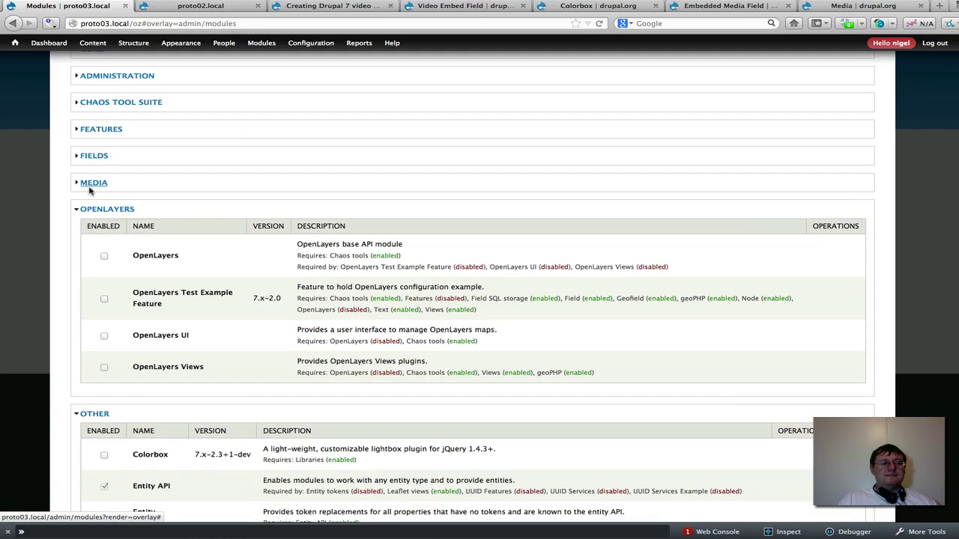
click(99, 210)
scroll(99, 210, down, 2)
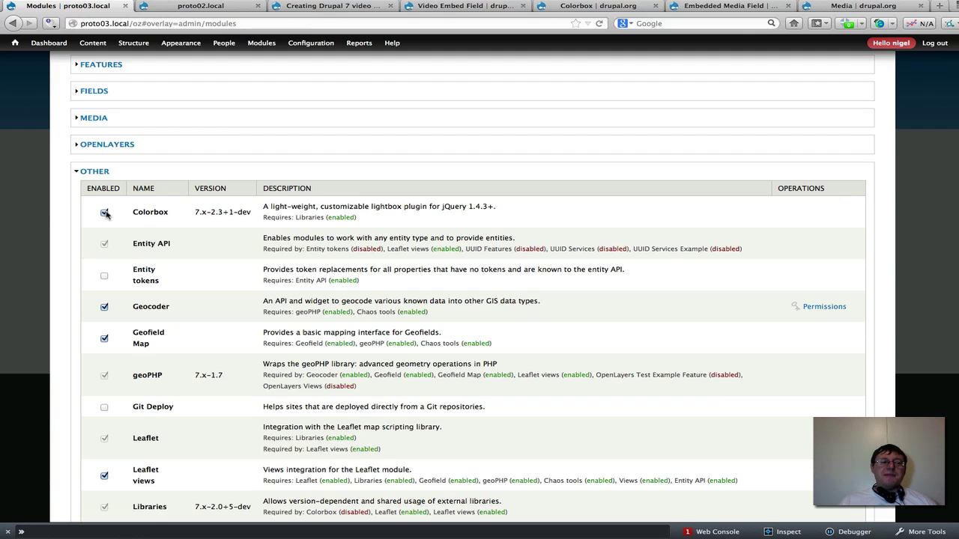
scroll(106, 213, down, 1)
scroll(154, 235, down, 2)
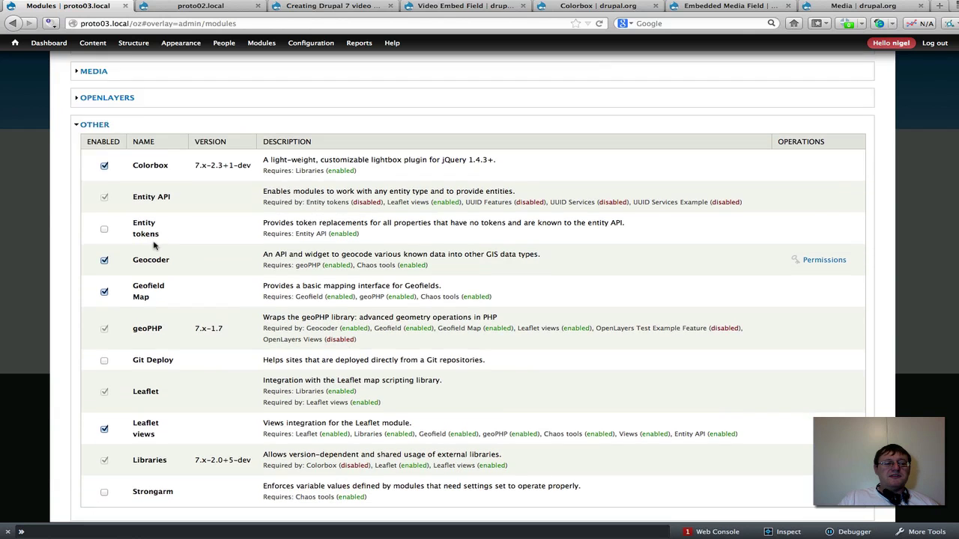
scroll(153, 245, down, 10)
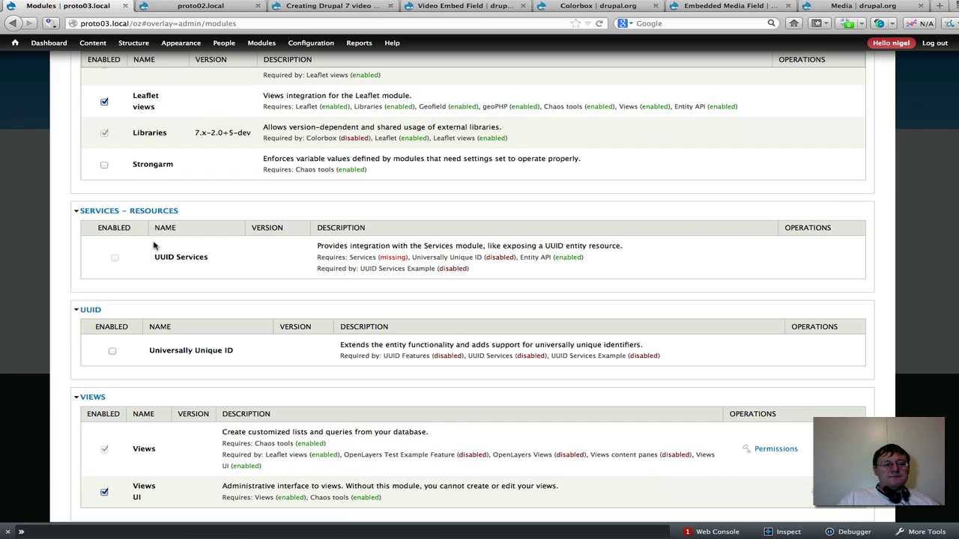
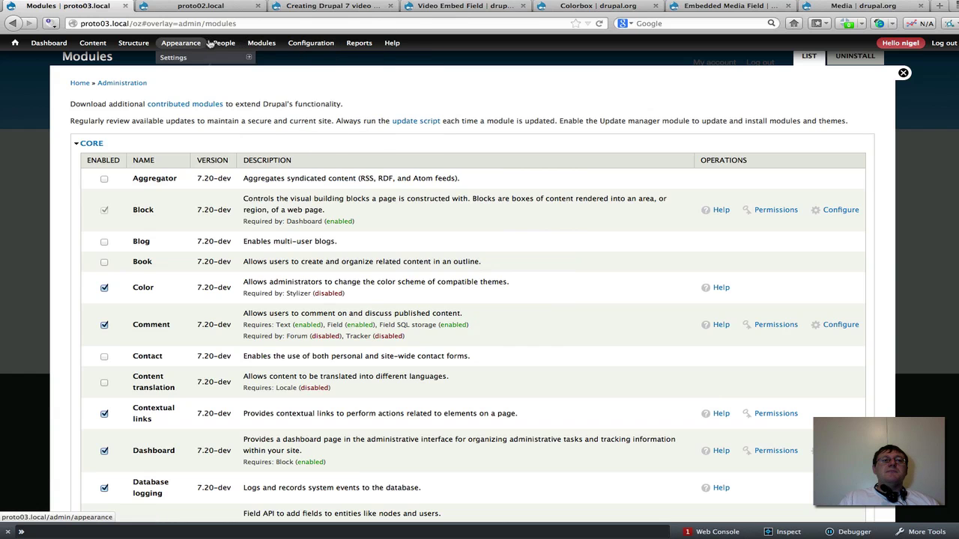
- Open the Colorbox media configuration and turn on Enable Colorbox load
mouse_move(307, 45)
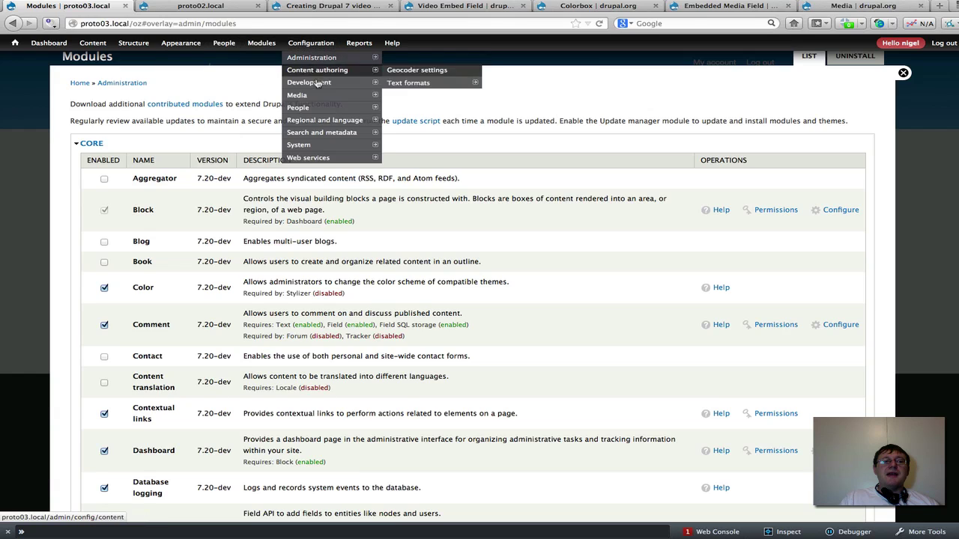
mouse_move(322, 98)
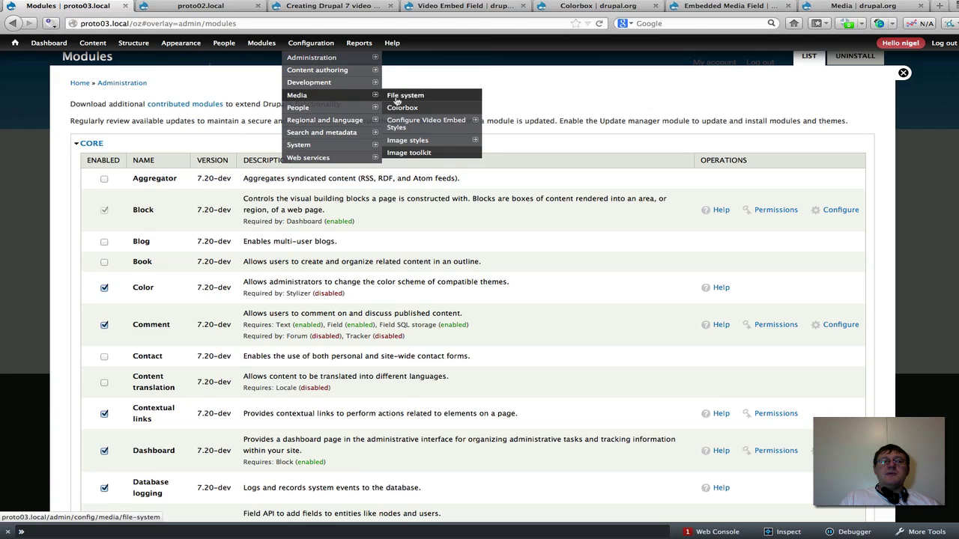
mouse_move(411, 122)
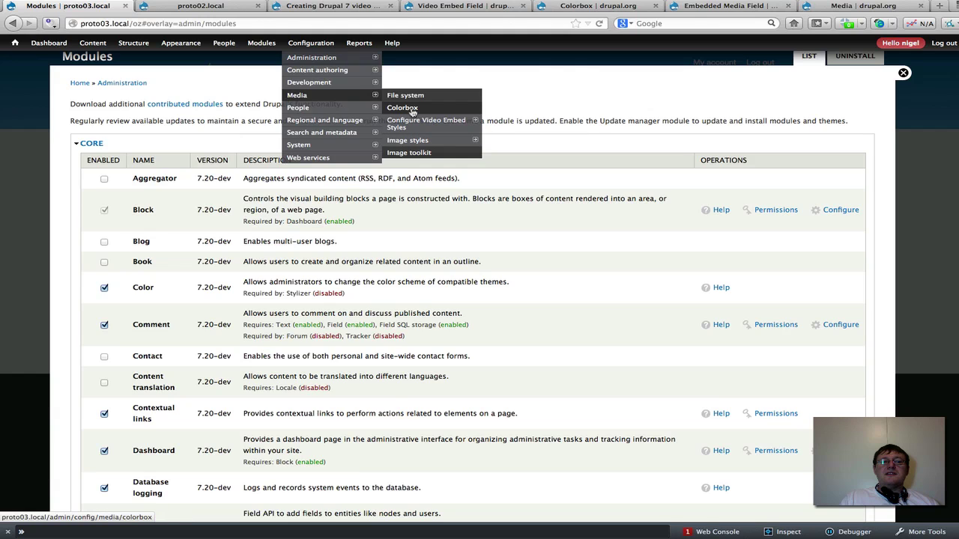
click(411, 109)
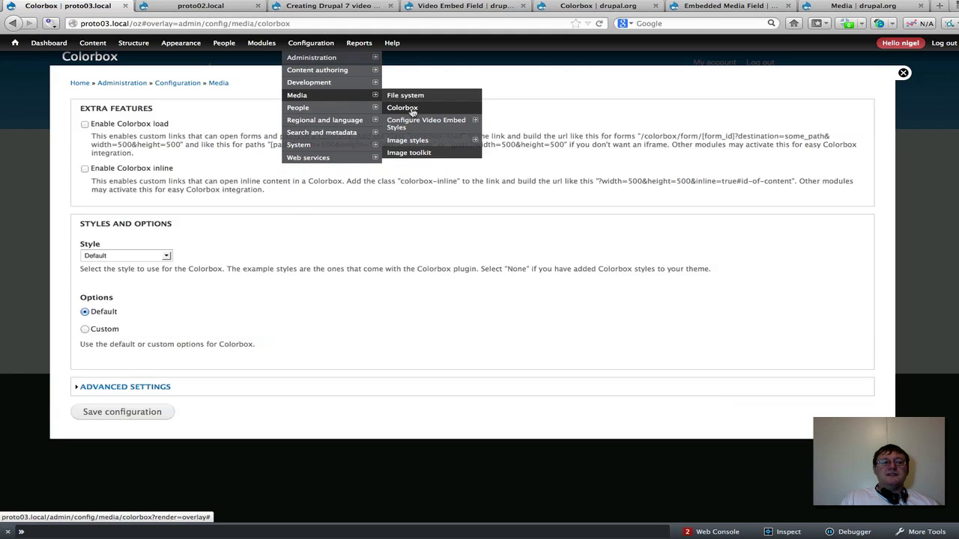
click(85, 124)
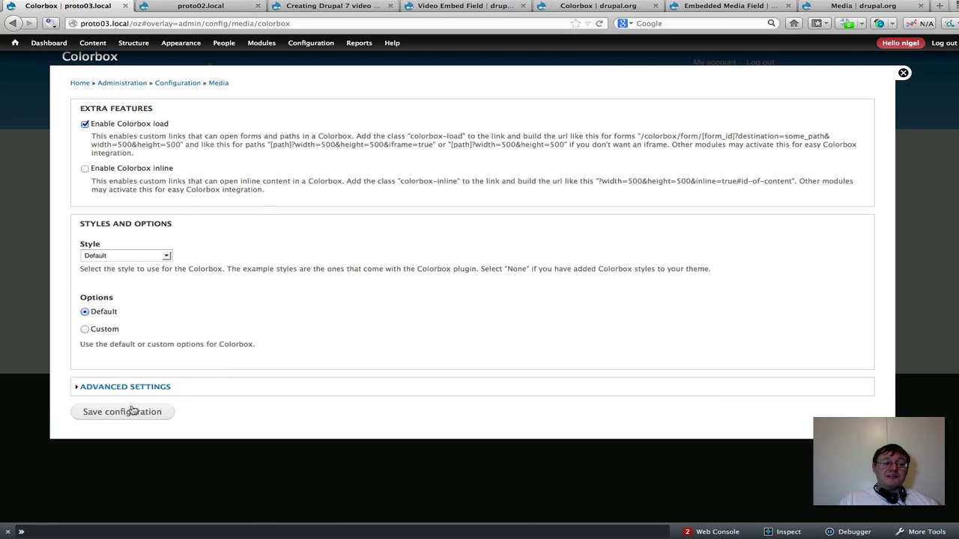
- Set the Colorbox style to Plain (mainly for images) and save the configuration
click(168, 258)
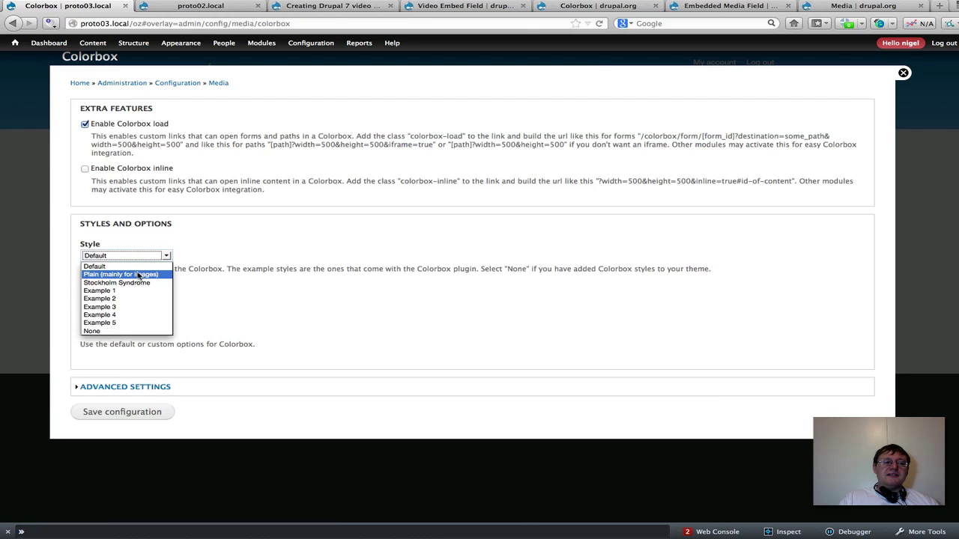
click(140, 275)
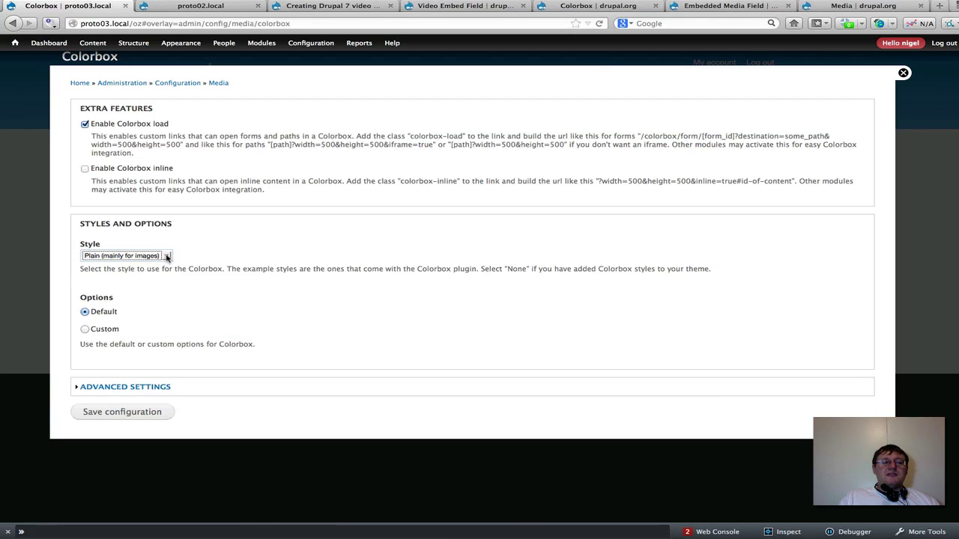
click(167, 256)
click(135, 274)
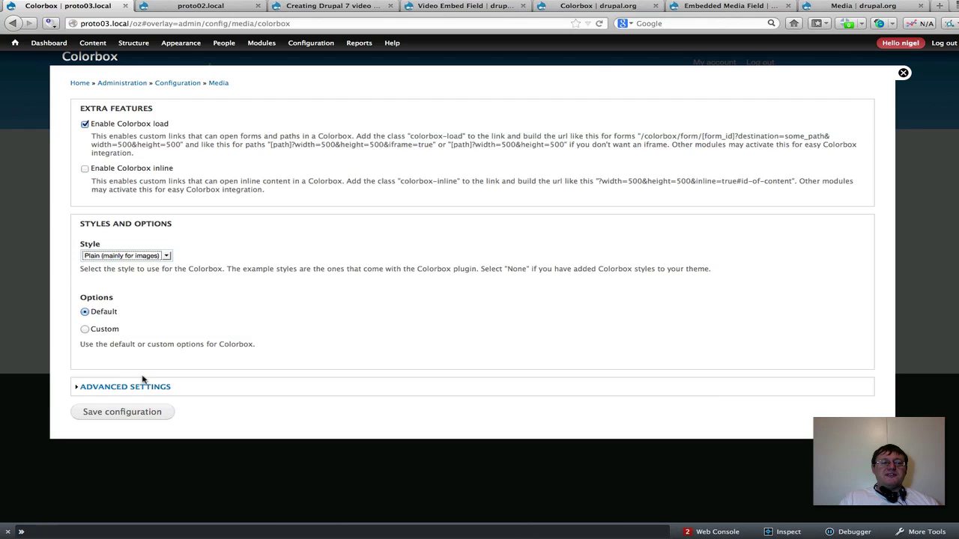
click(127, 413)
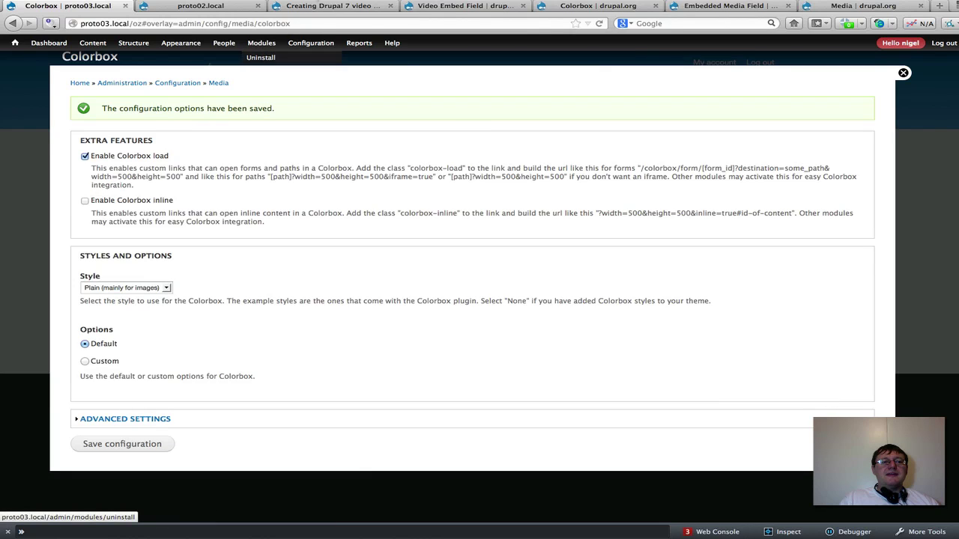
- Start a new content type and name it Video Content
mouse_move(146, 45)
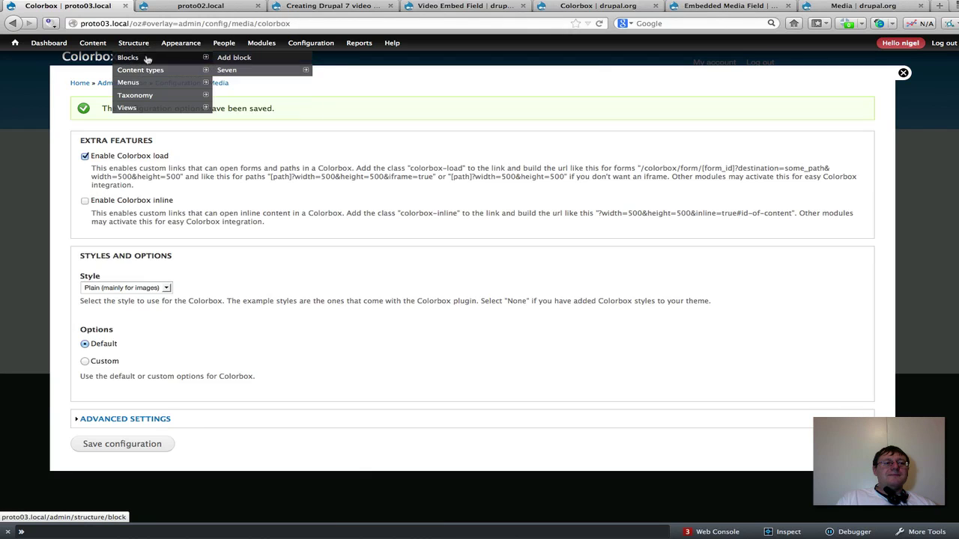
mouse_move(149, 72)
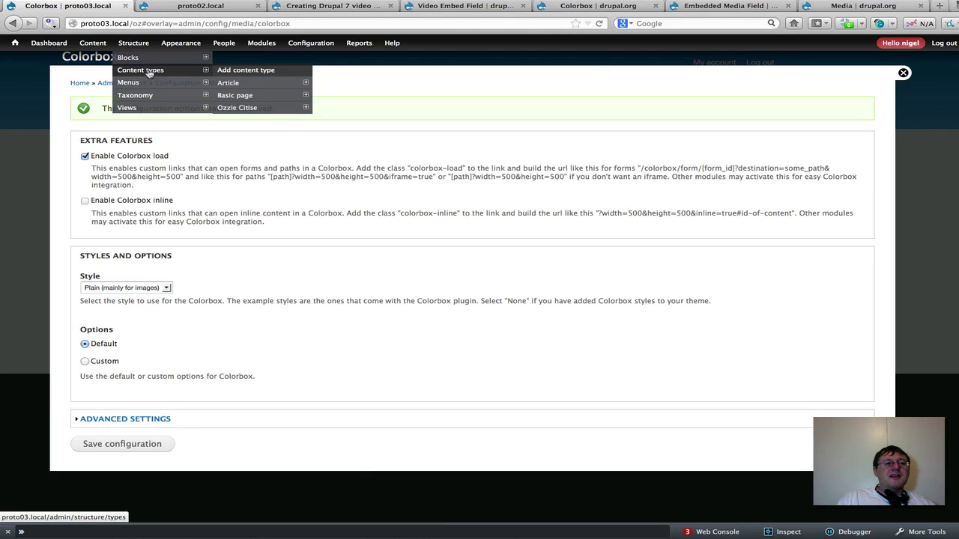
click(236, 72)
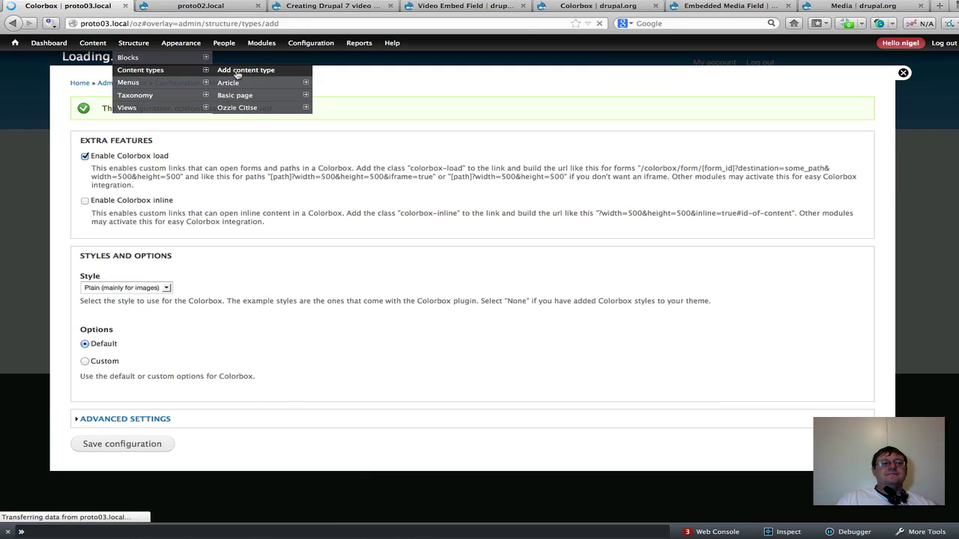
click(107, 137)
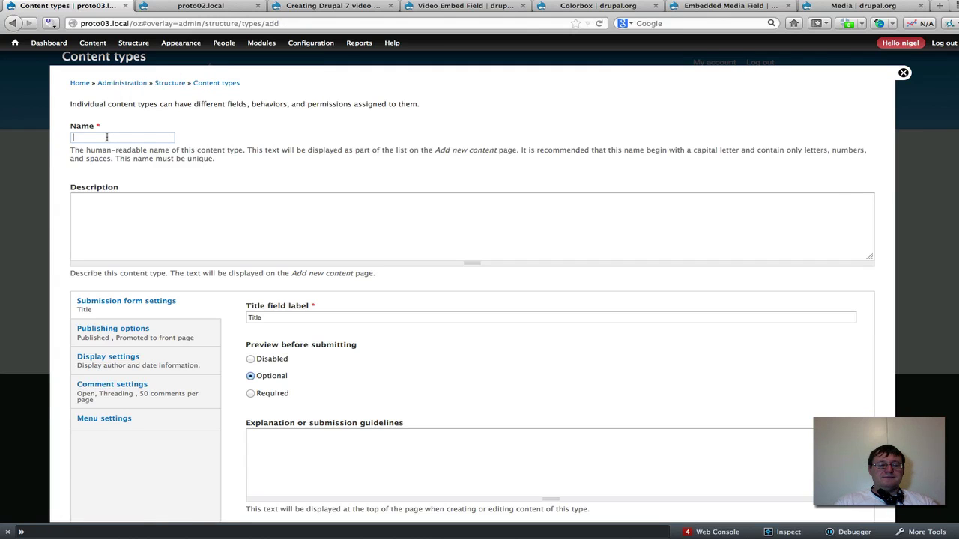
text(V)
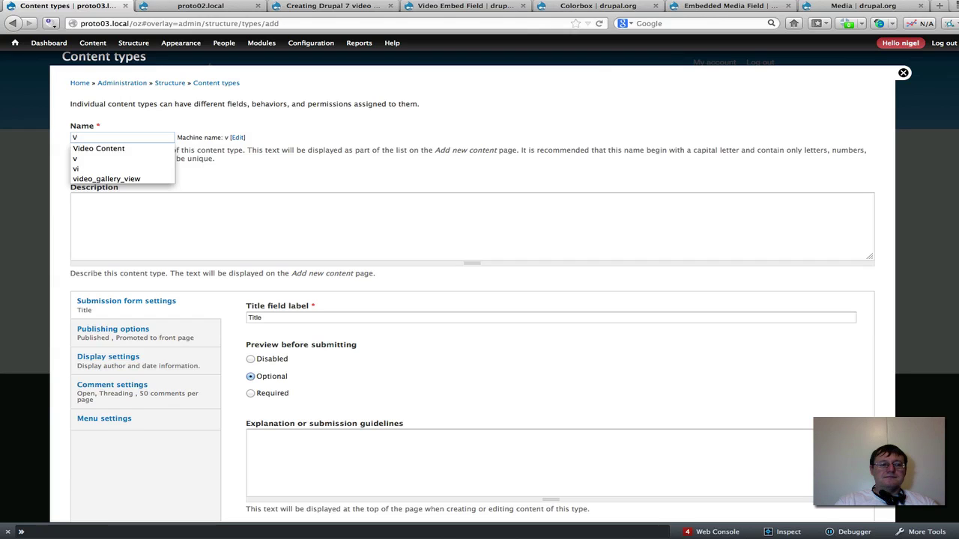
text(ideo )
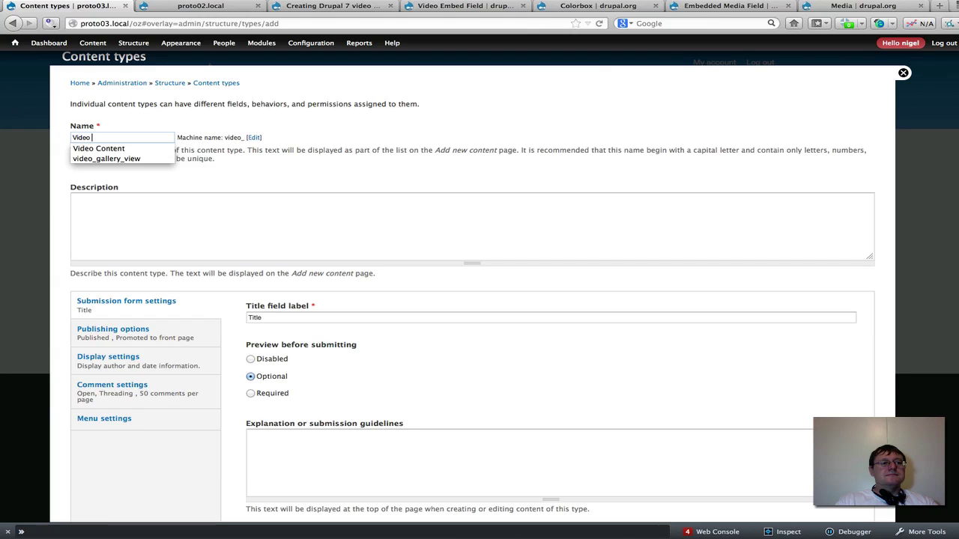
text(Content)
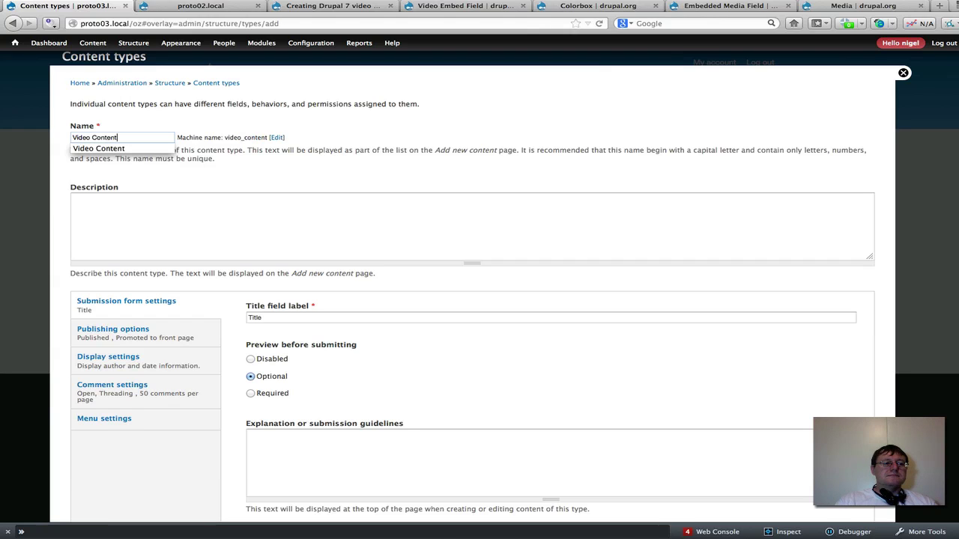
- Turn off front page promotion and the display of author and date information for the Video Content type
click(120, 334)
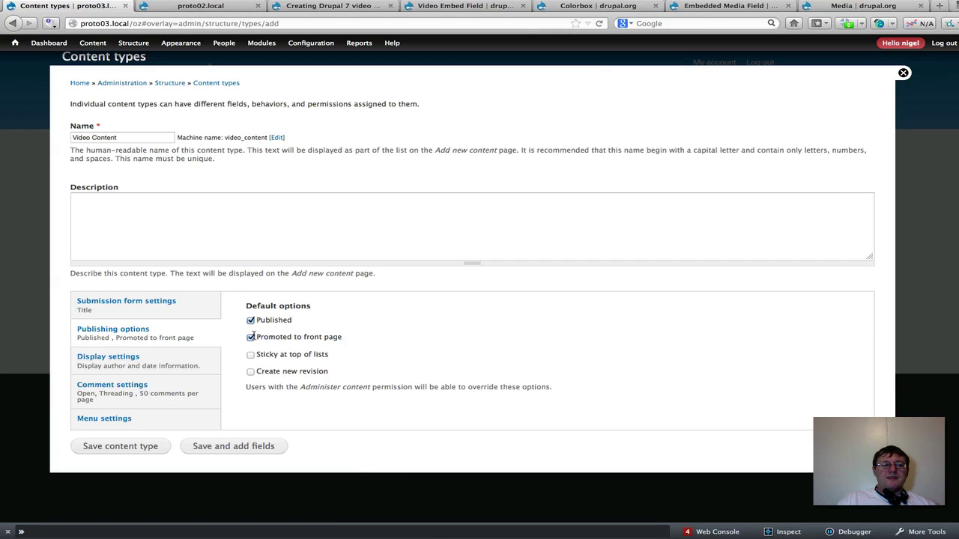
click(251, 337)
click(188, 359)
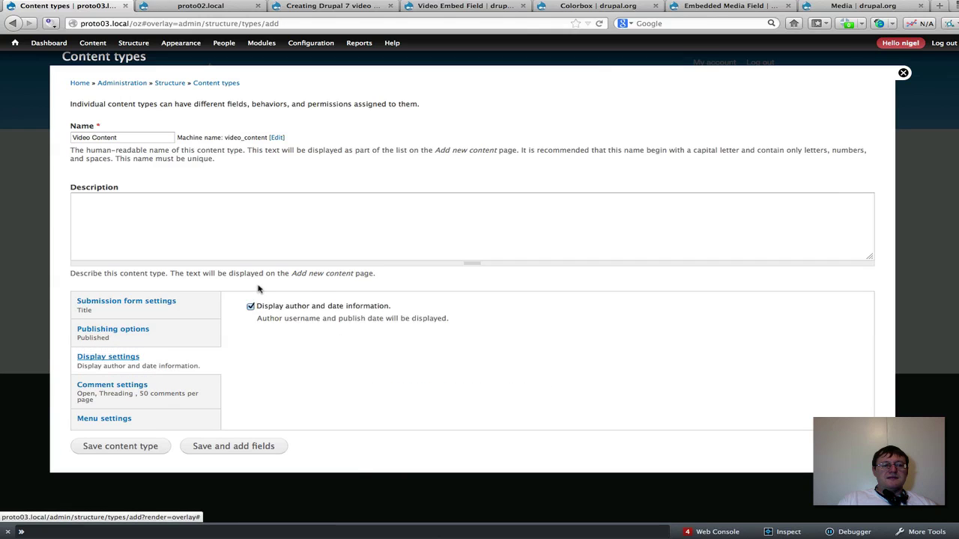
click(250, 307)
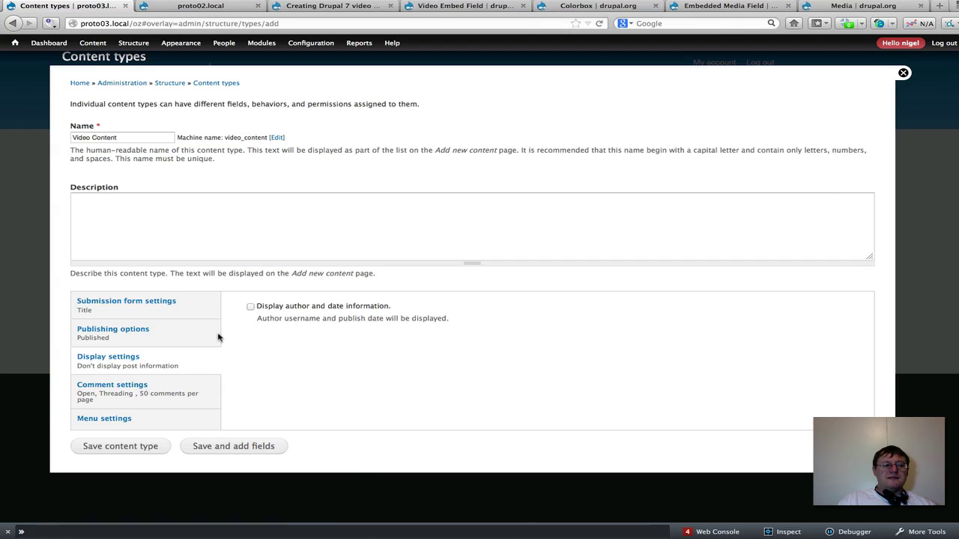
- Set default comments to Closed and deselect the default menu for Video Content, saving it to continue with its fields
click(156, 386)
click(278, 318)
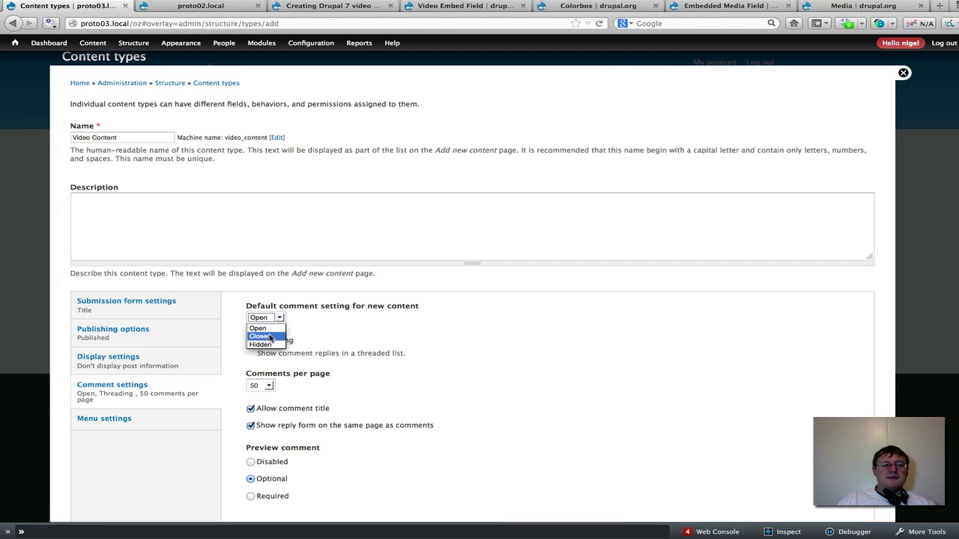
click(271, 336)
click(105, 418)
click(251, 320)
click(235, 488)
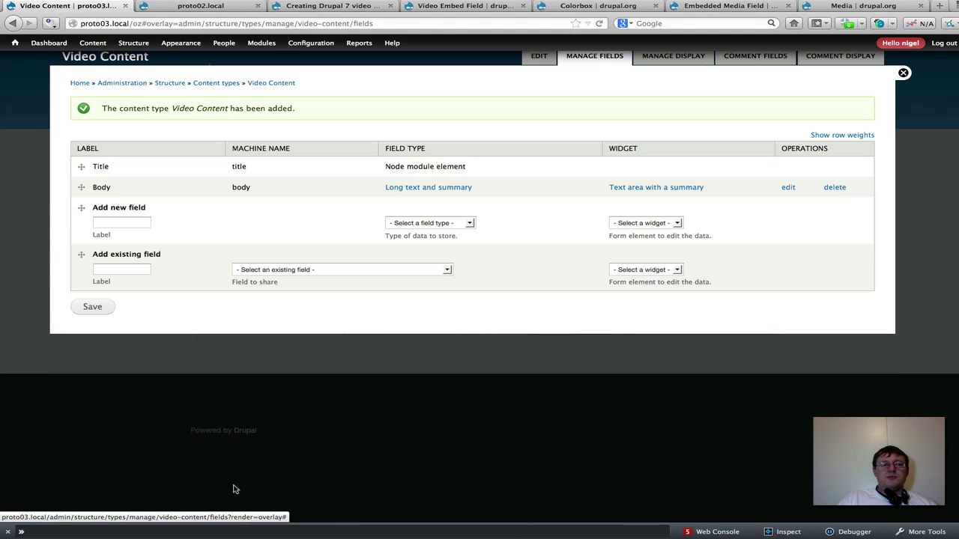
- Delete the Body field from the Video Content type and label a new field Video Emdded Field
click(835, 187)
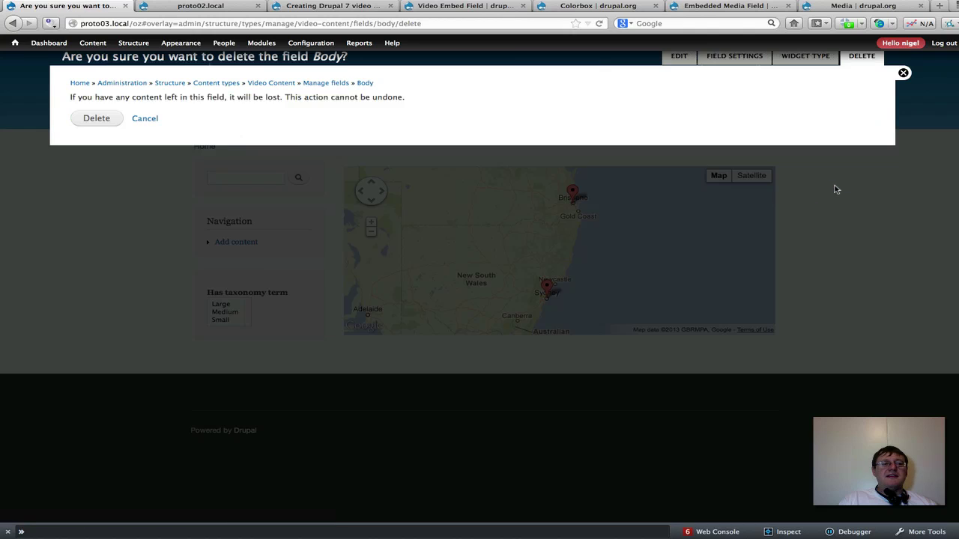
click(103, 118)
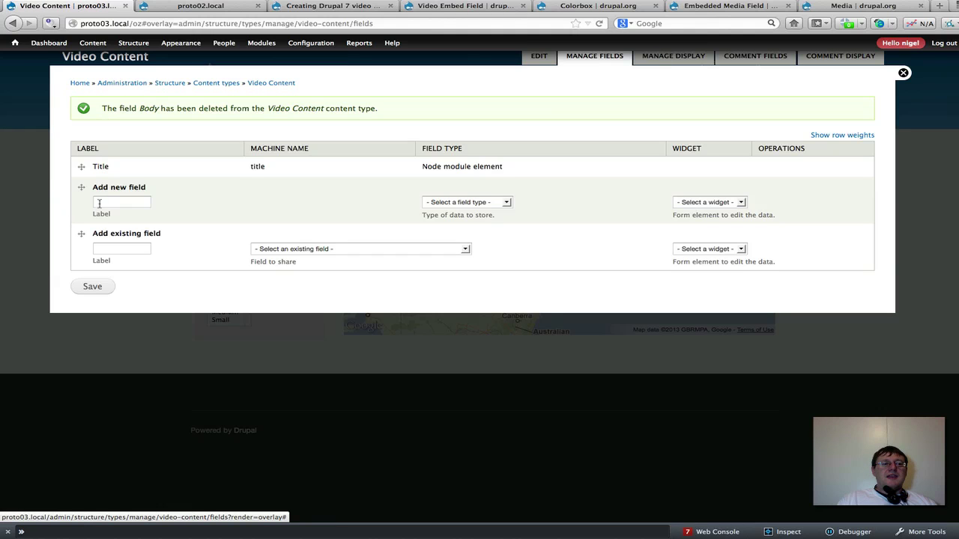
click(101, 201)
text(Vid)
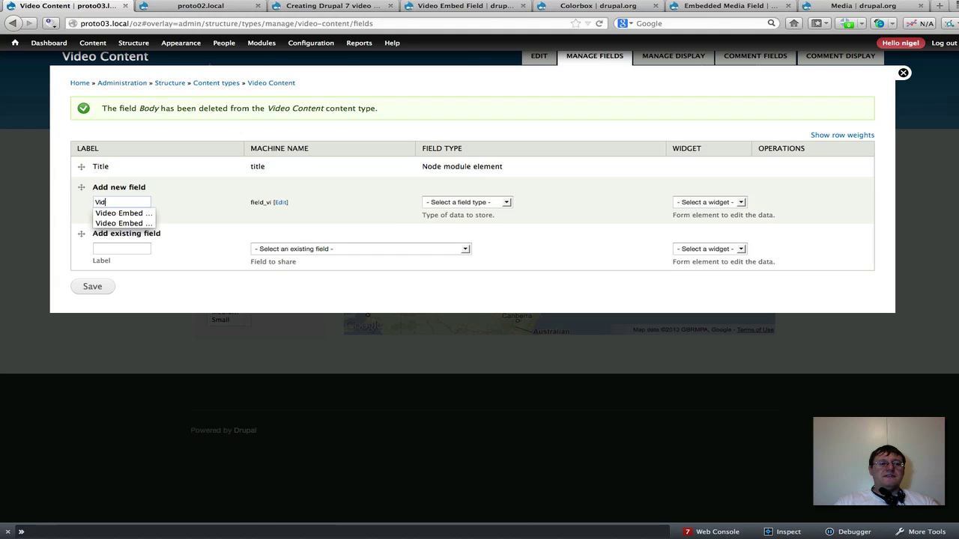
text(eo )
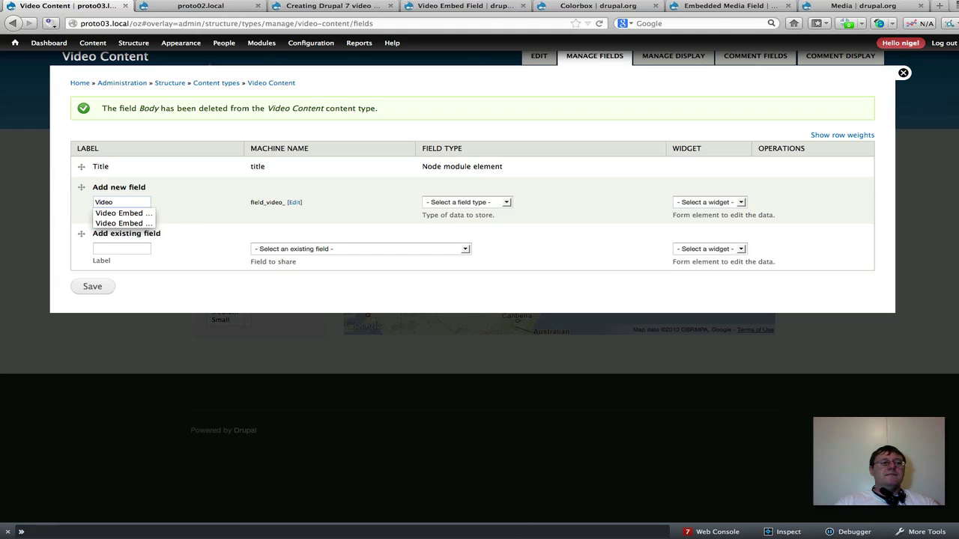
text(Emd)
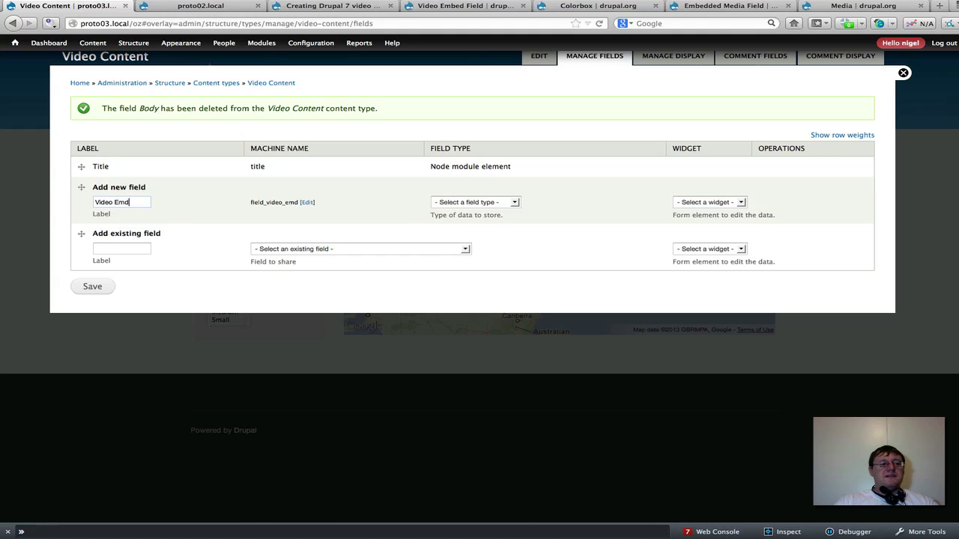
text(ded F)
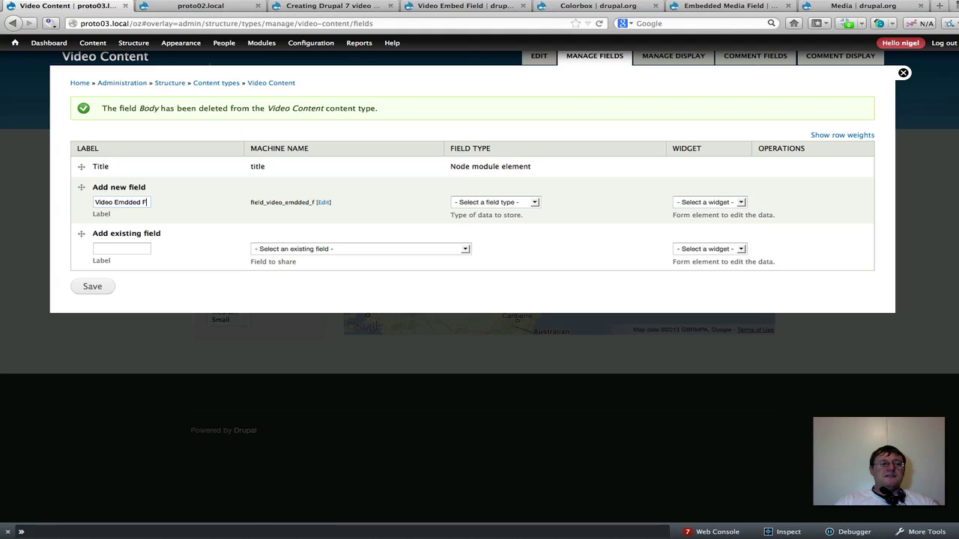
text(ield)
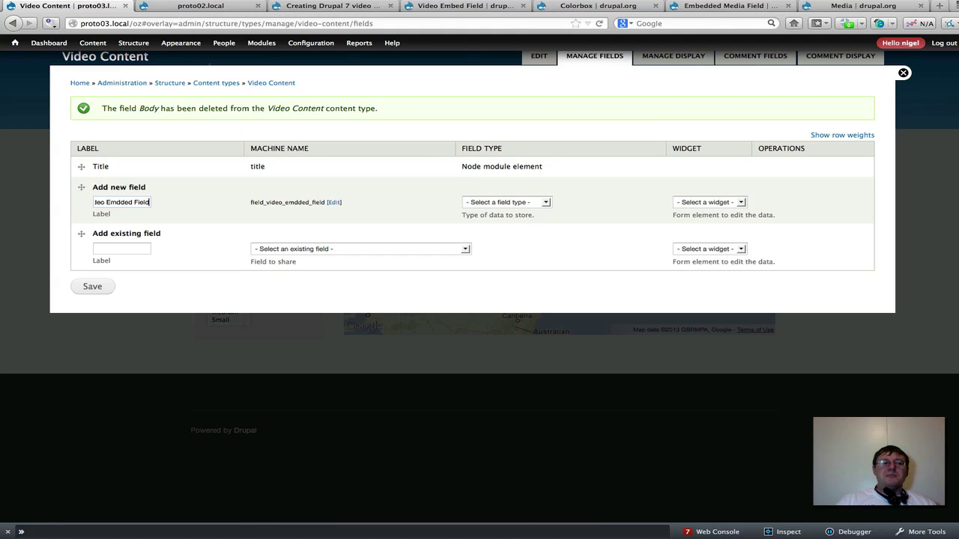
- Make the new field a Video Embed type with the Video widget, then save it and its field settings
click(547, 203)
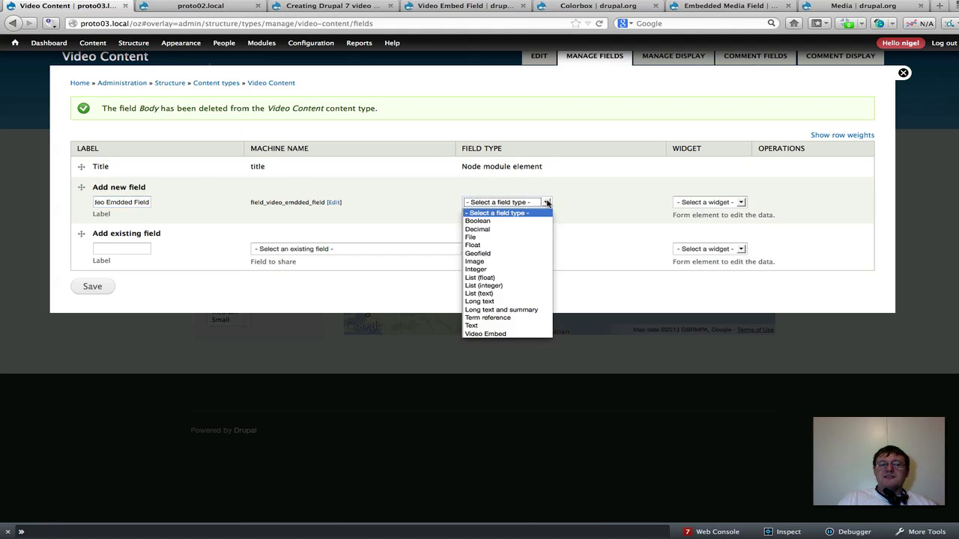
click(514, 335)
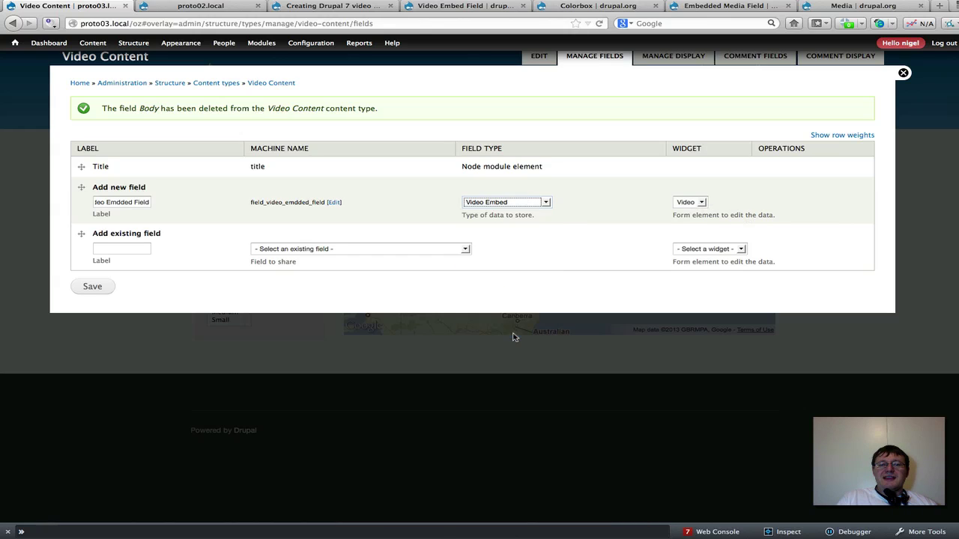
click(701, 202)
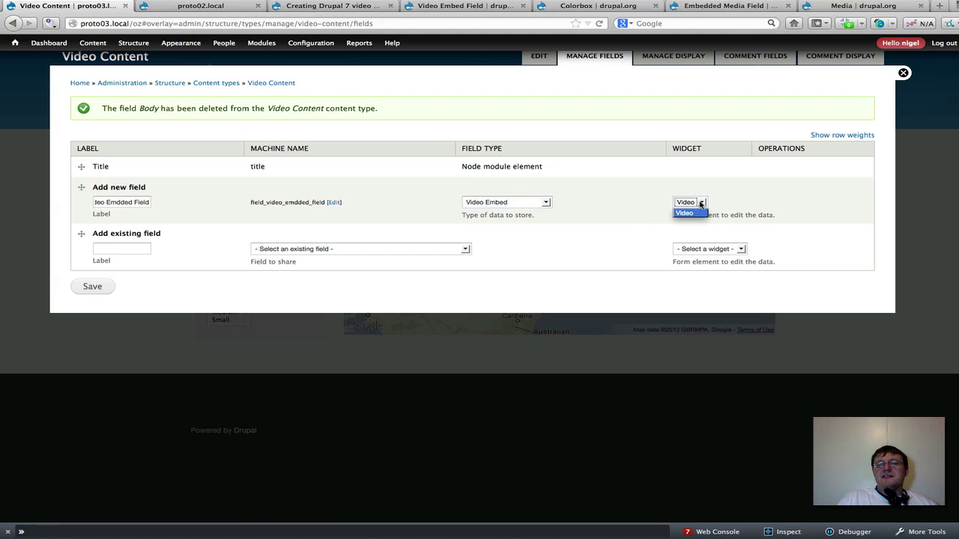
click(700, 202)
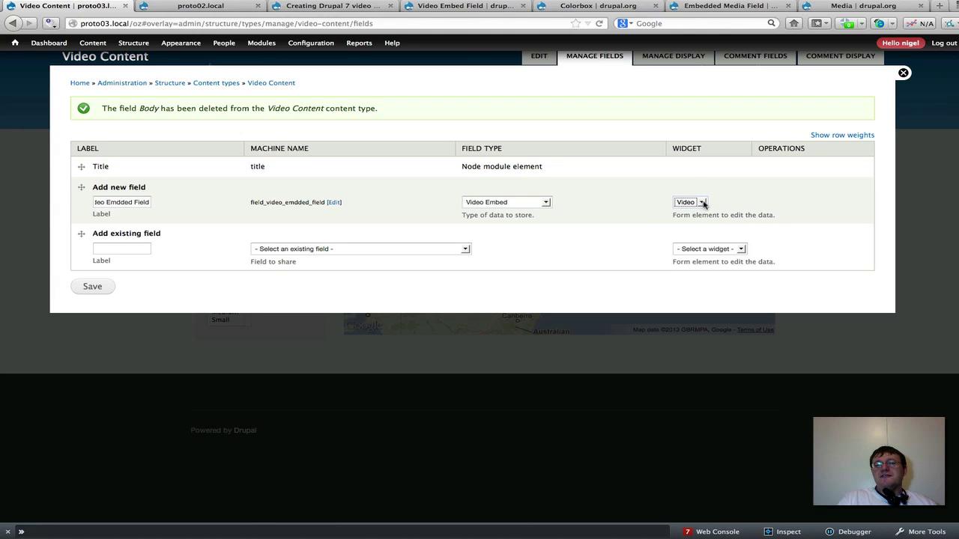
click(87, 290)
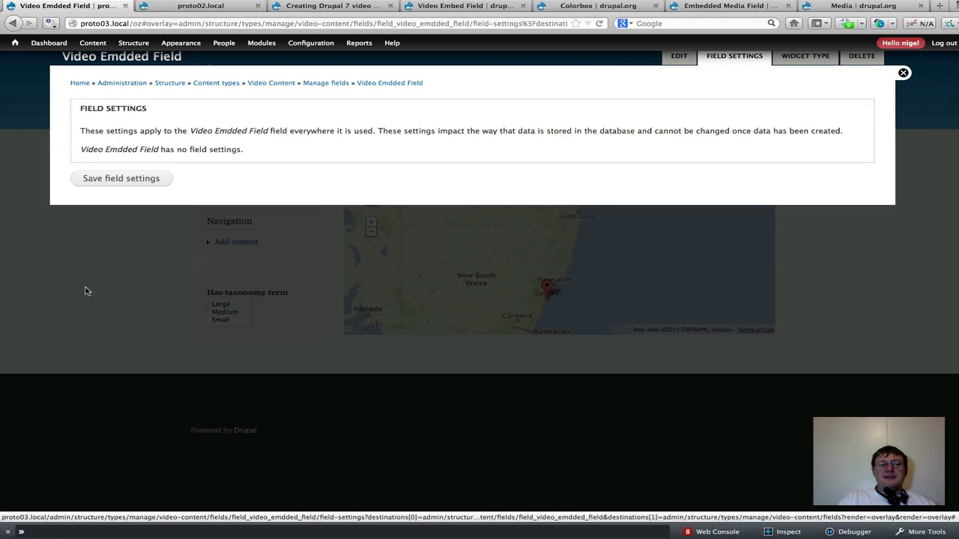
click(110, 180)
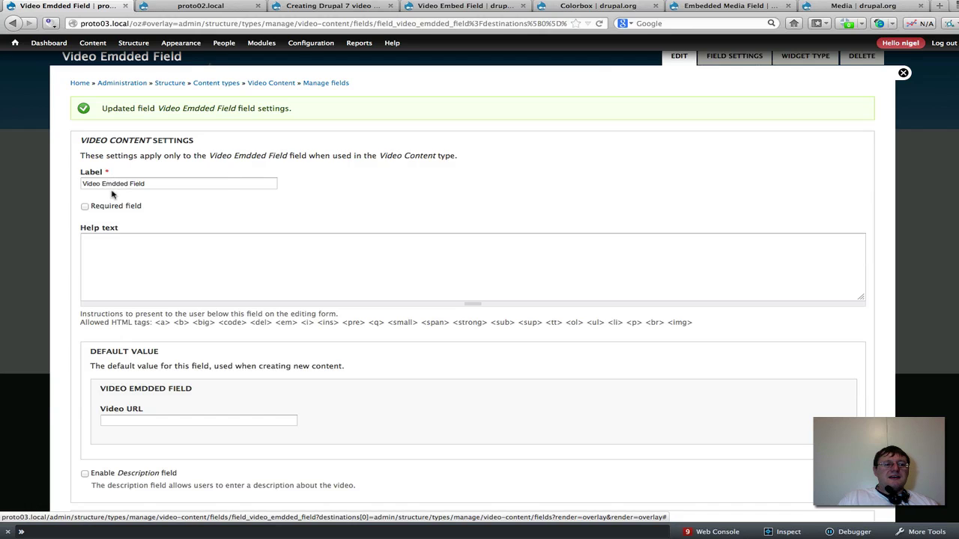
- Make the Video Emdded Field required and save its settings with the number of values kept at 1
click(84, 207)
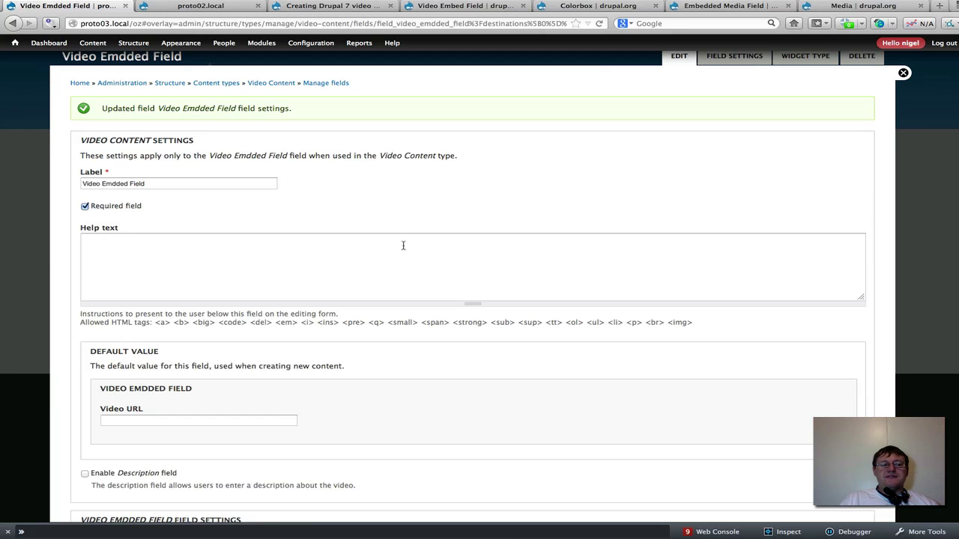
scroll(403, 246, down, 2)
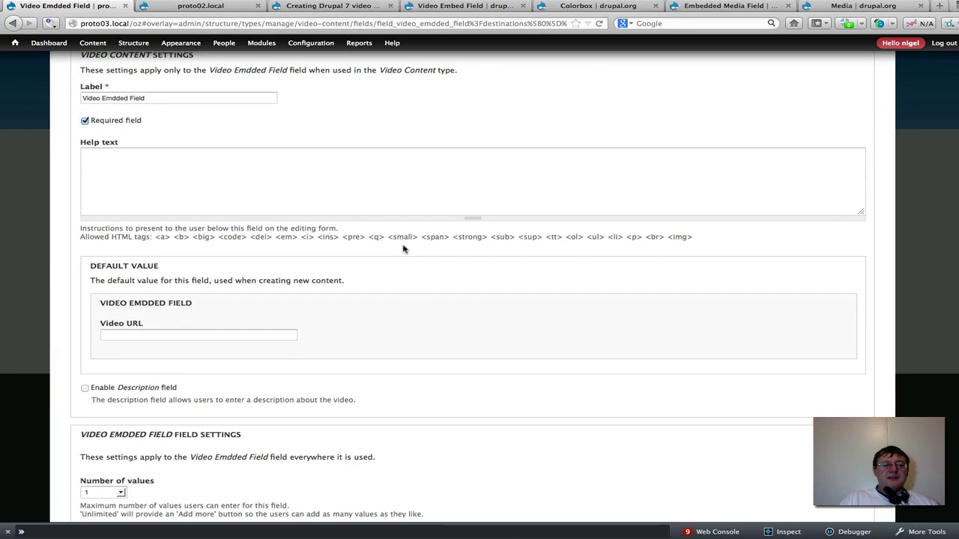
scroll(403, 247, down, 2)
scroll(387, 257, up, 4)
scroll(388, 256, down, 4)
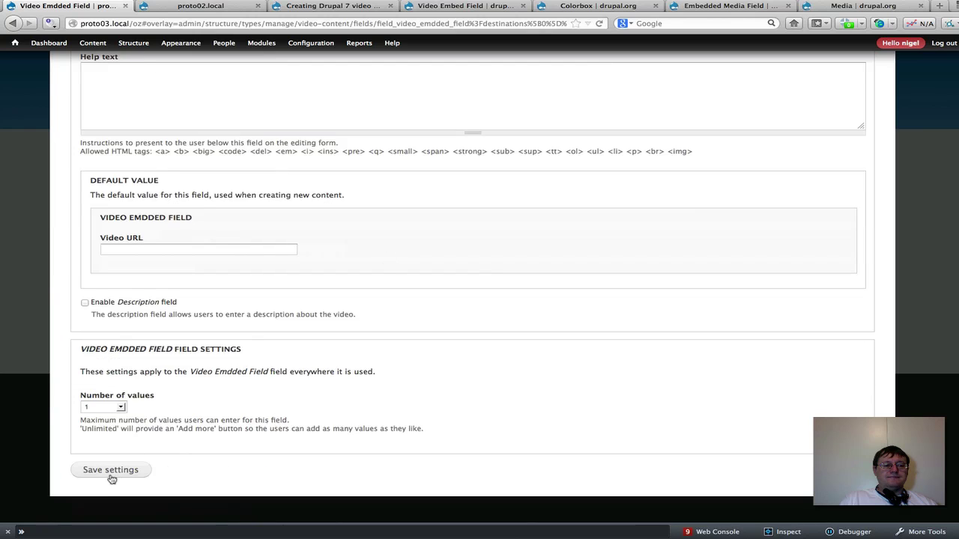
click(111, 476)
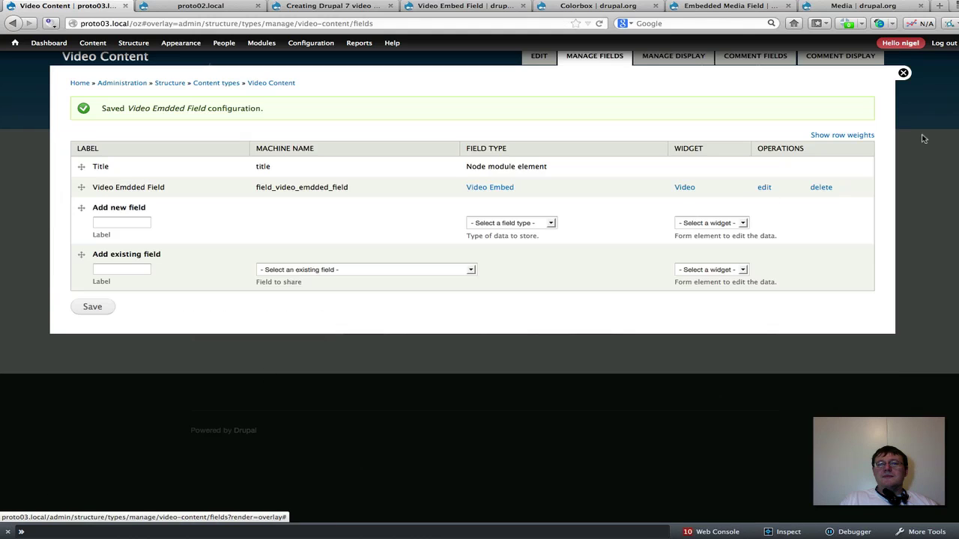
drag(925, 139, 365, 42)
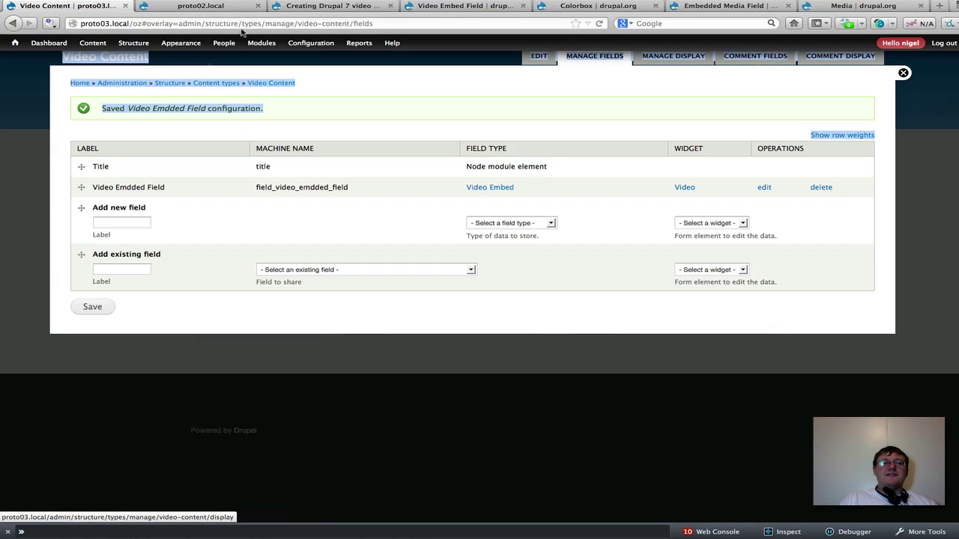
mouse_move(92, 47)
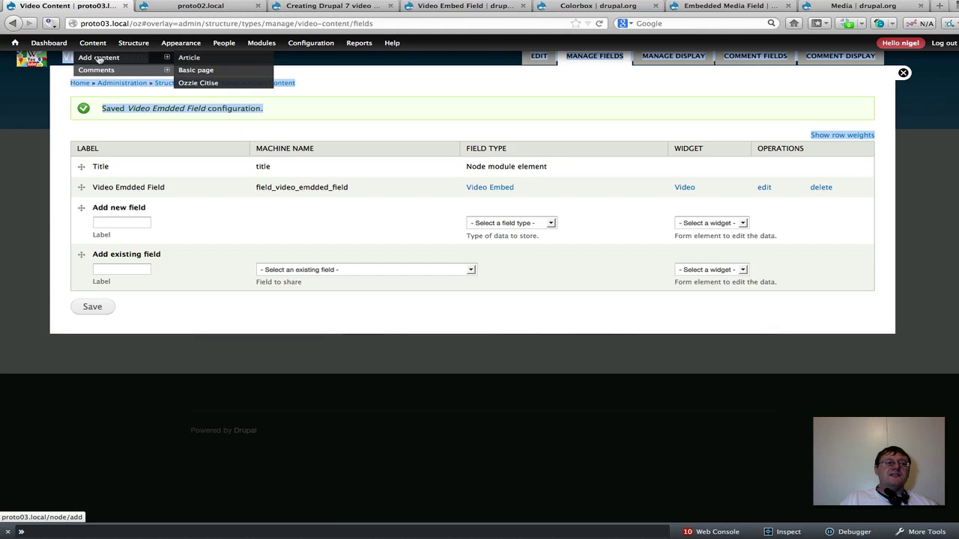
click(99, 59)
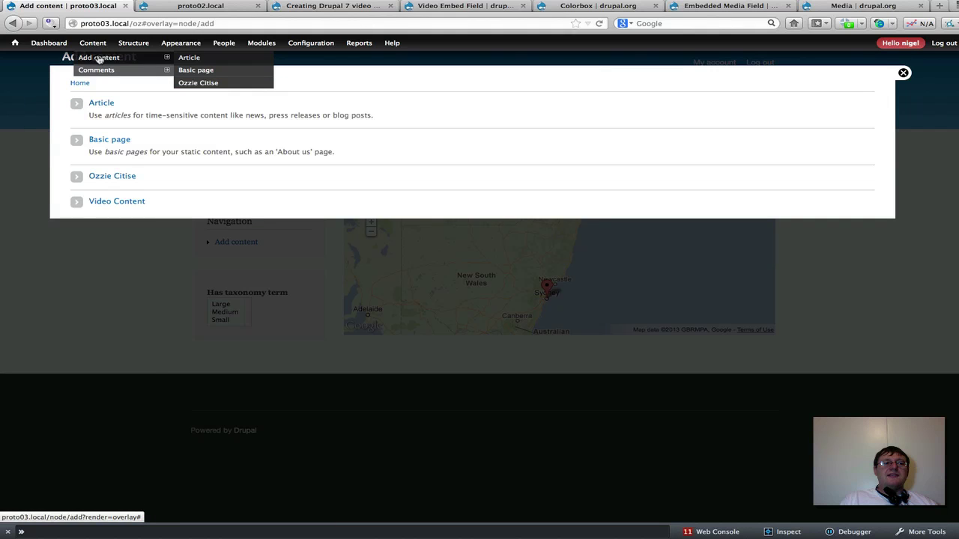
click(114, 202)
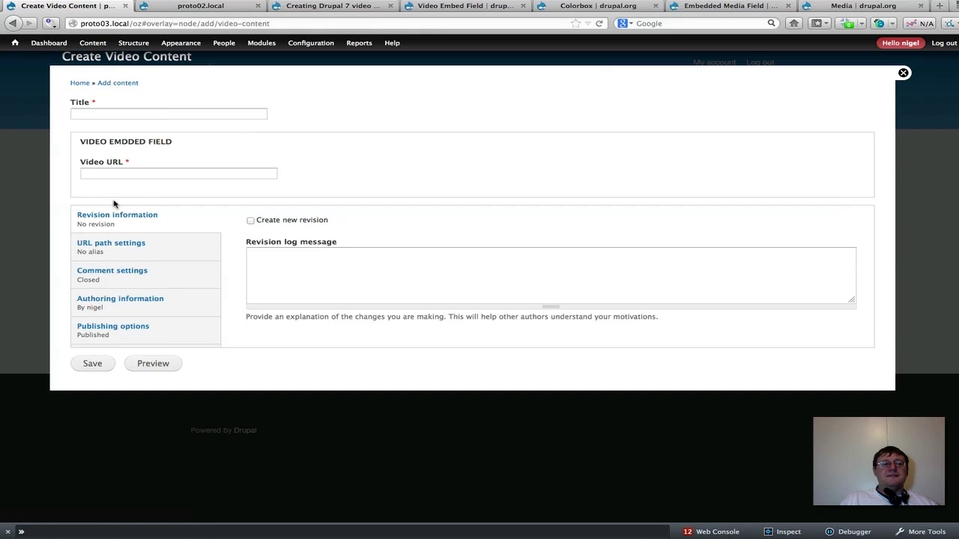
click(115, 112)
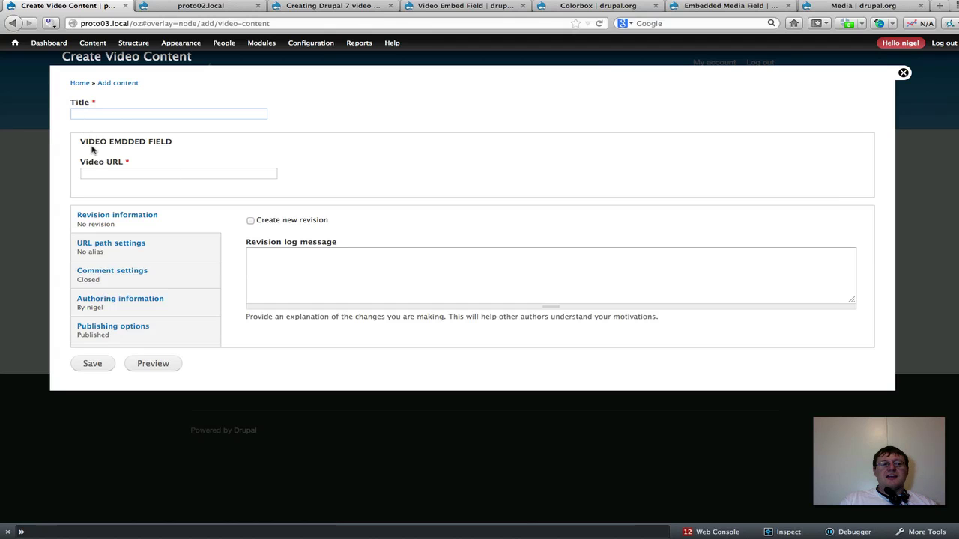
click(89, 170)
click(83, 113)
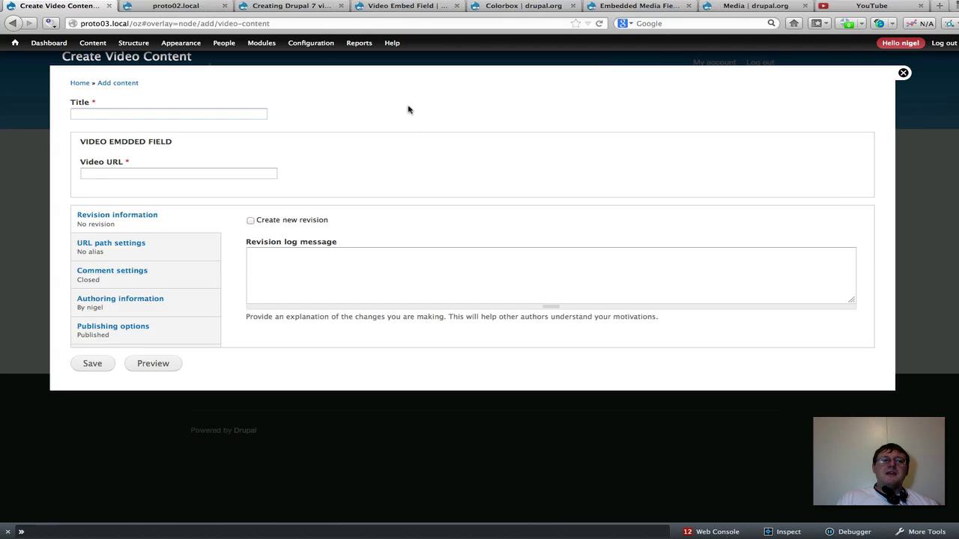
click(106, 170)
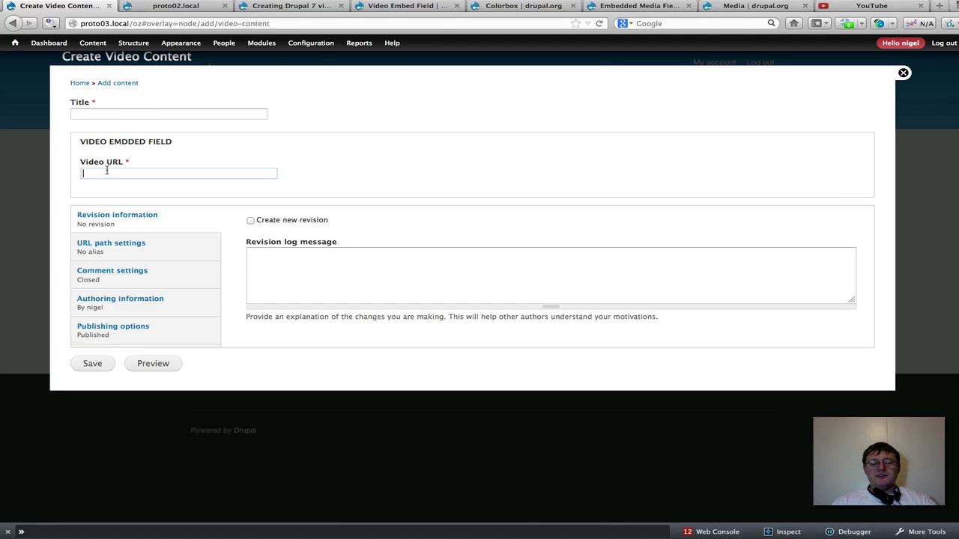
text(http://youtu.be/sJGqoZLPqFY)
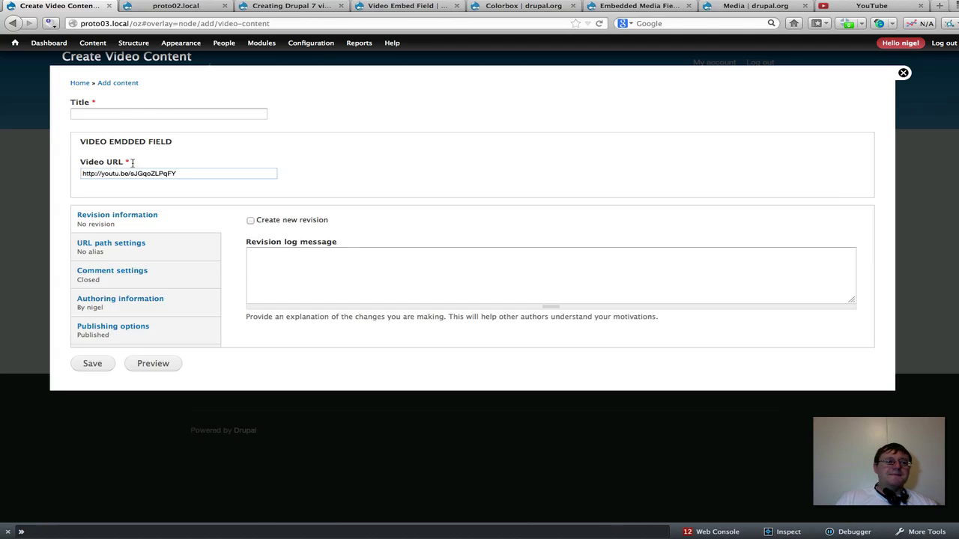
- Title the video item Geofield Maps and save it
click(98, 112)
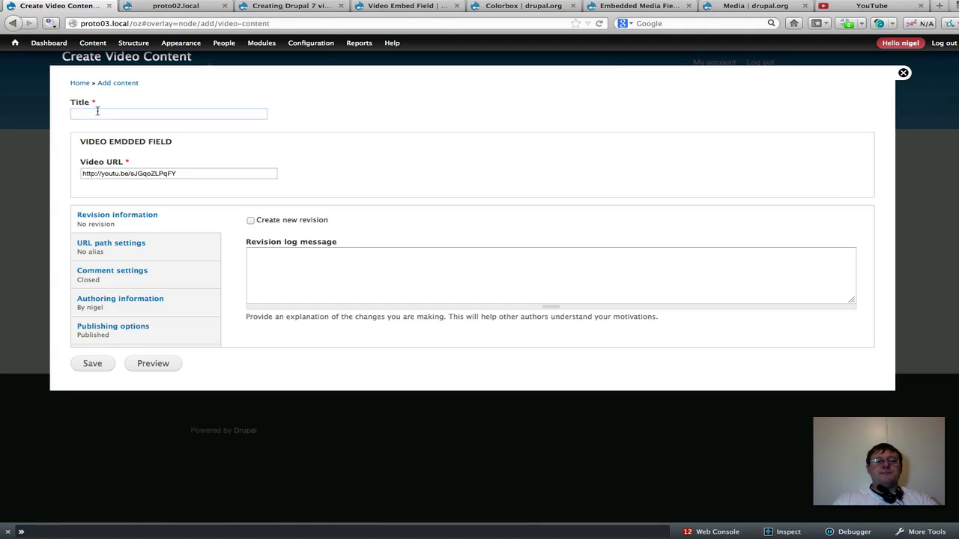
text(Ge)
key(Down)
key(Return)
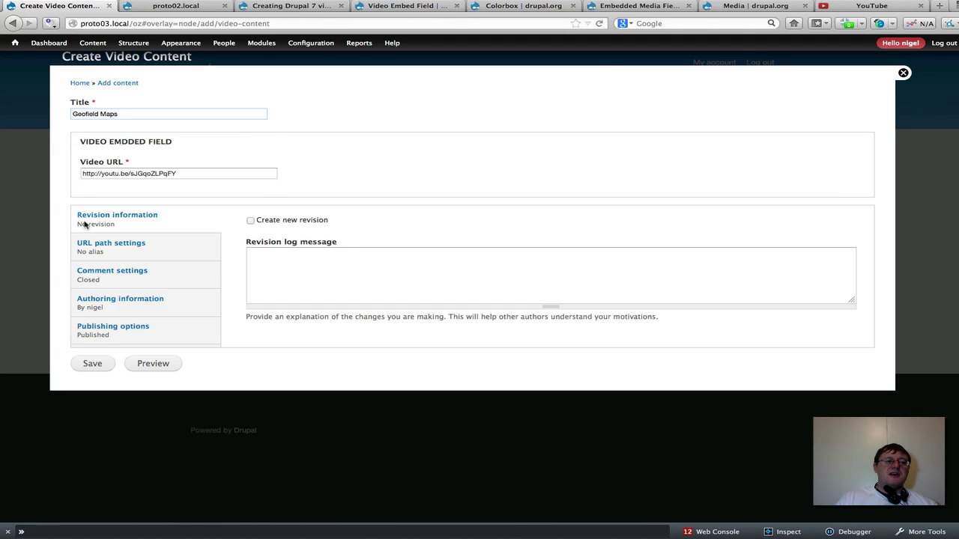
click(90, 365)
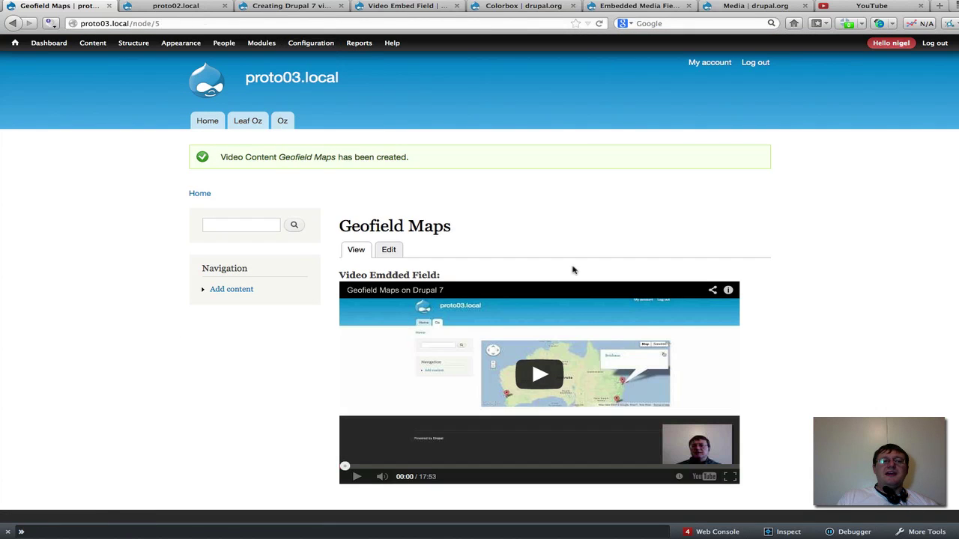
scroll(757, 268, down, 2)
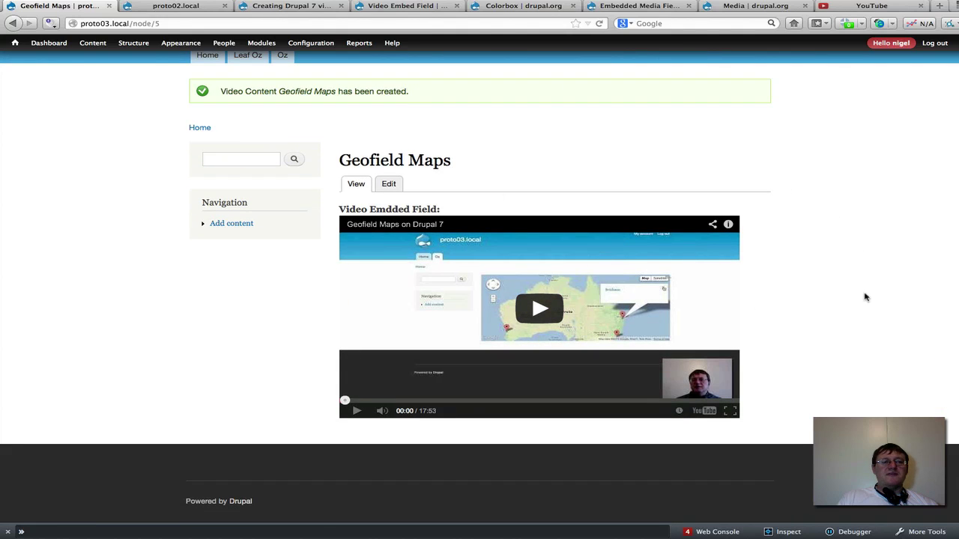
scroll(865, 297, up, 1)
scroll(865, 297, down, 1)
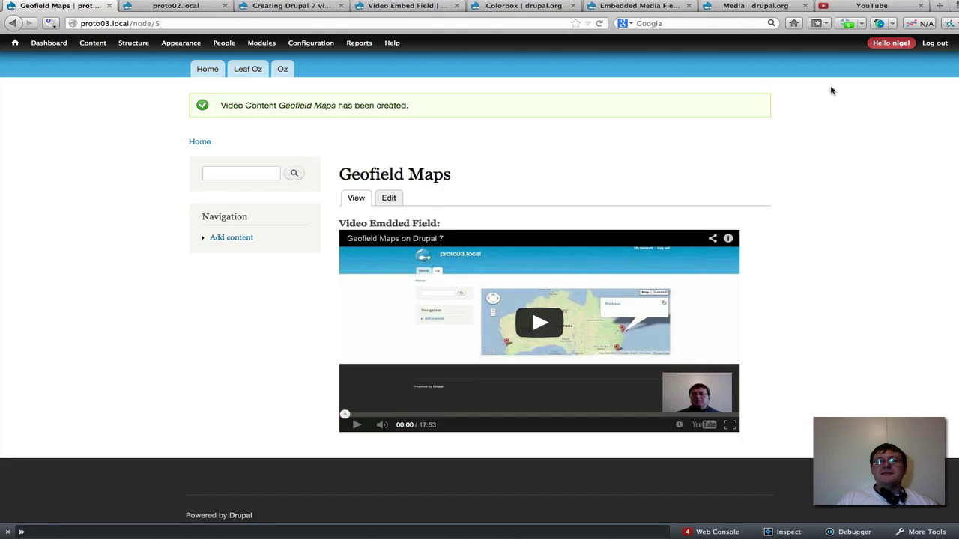
- Switch to YouTube and copy the link of the uploaded video Introduction to Drupal Leaflet Maps
click(862, 6)
scroll(433, 113, down, 1)
key(alt+Left)
click(591, 71)
click(266, 265)
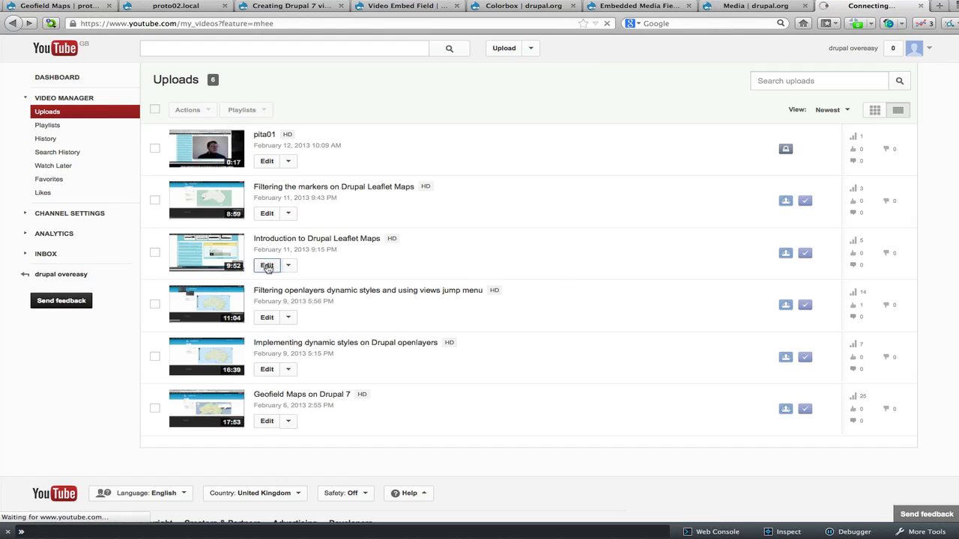
click(674, 241)
key(super+c)
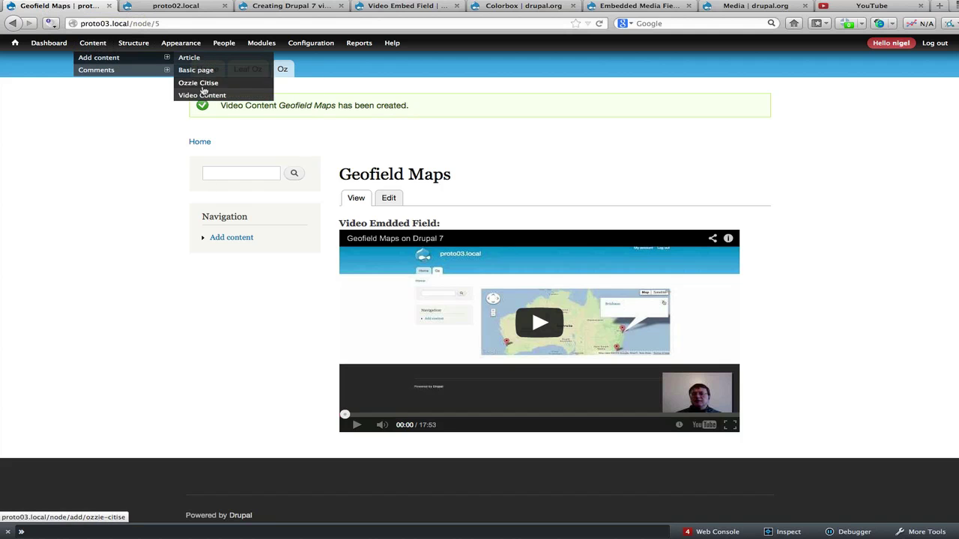
click(206, 96)
click(98, 189)
key(super+v)
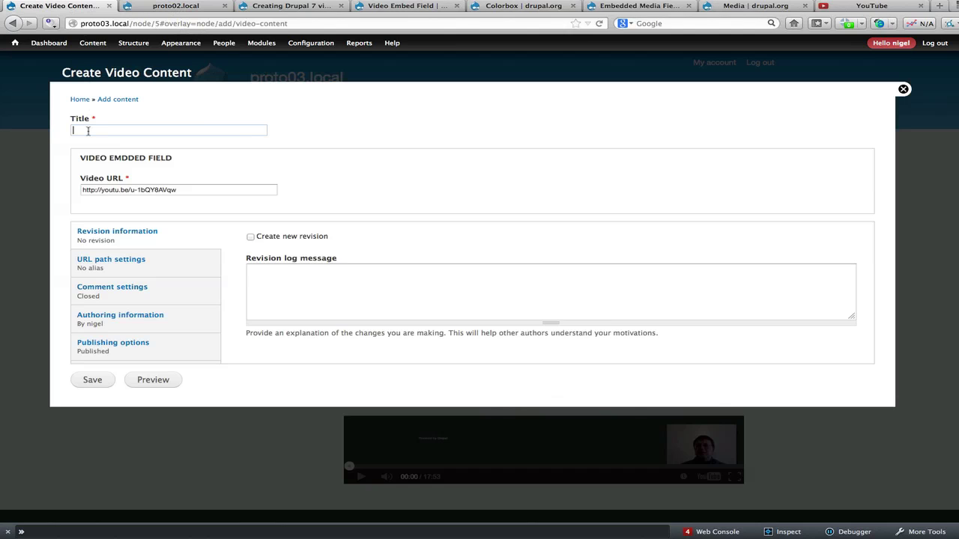
text(Le)
key(Down)
key(Return)
click(93, 382)
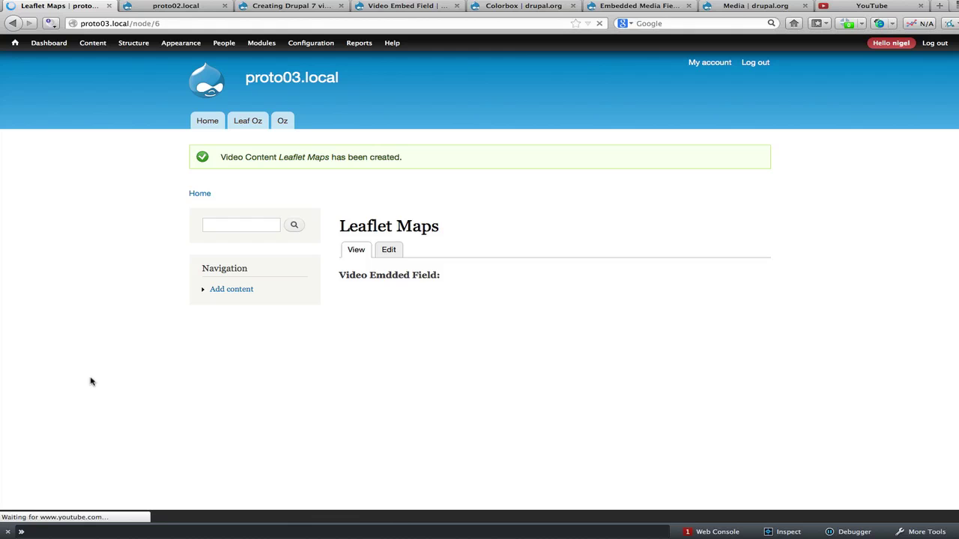
- Start a new Video Content item, then switch to YouTube and copy the link of the upload Implementing dynamic styles on Drupal openlayers
click(232, 289)
click(103, 222)
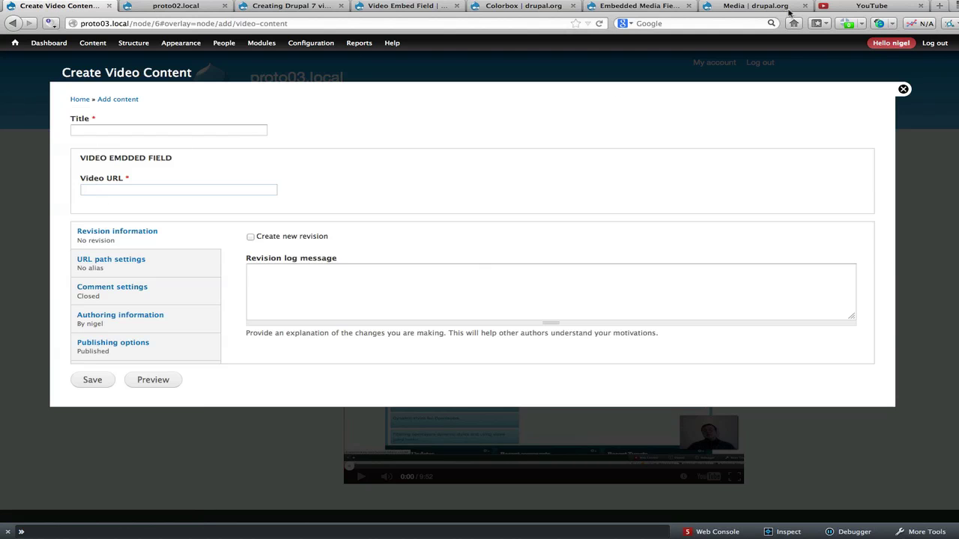
click(869, 6)
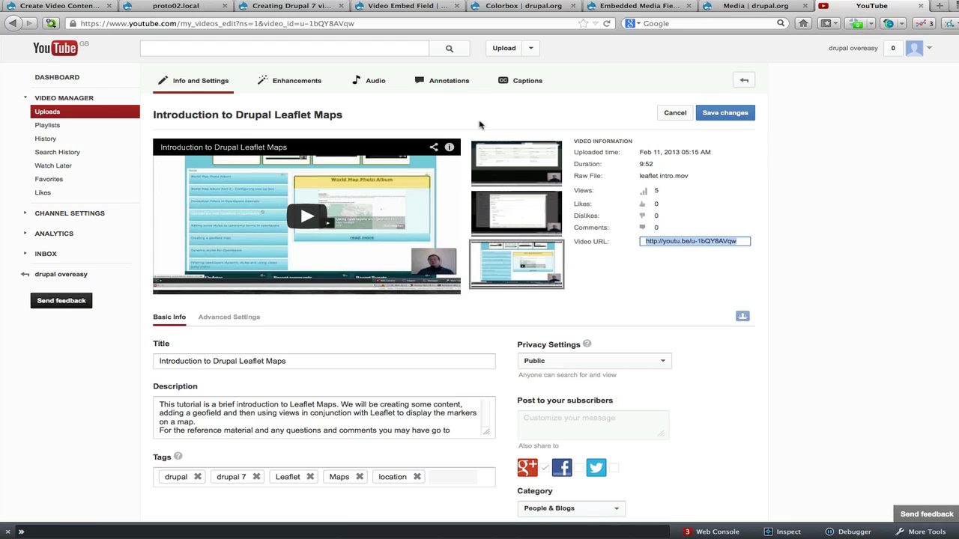
key(super+Left)
key(Return)
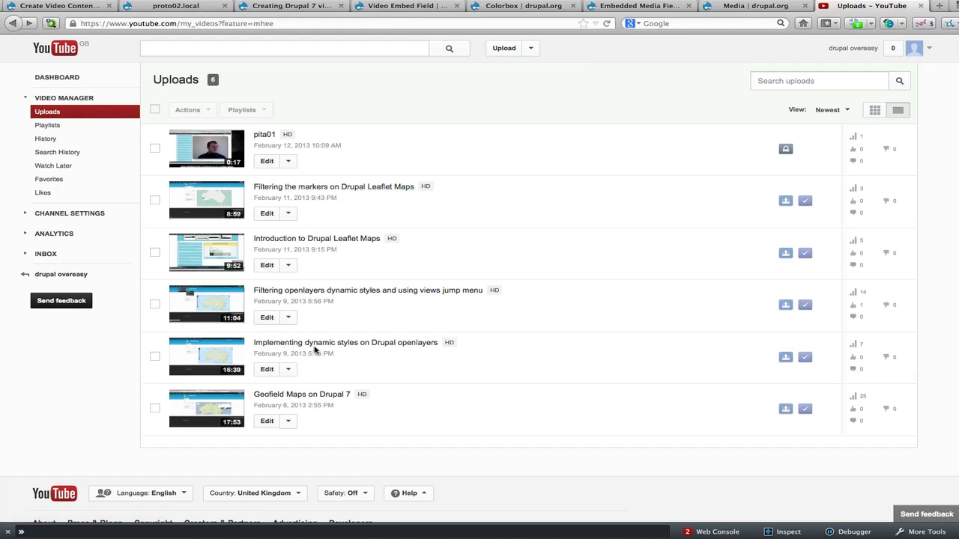
click(261, 364)
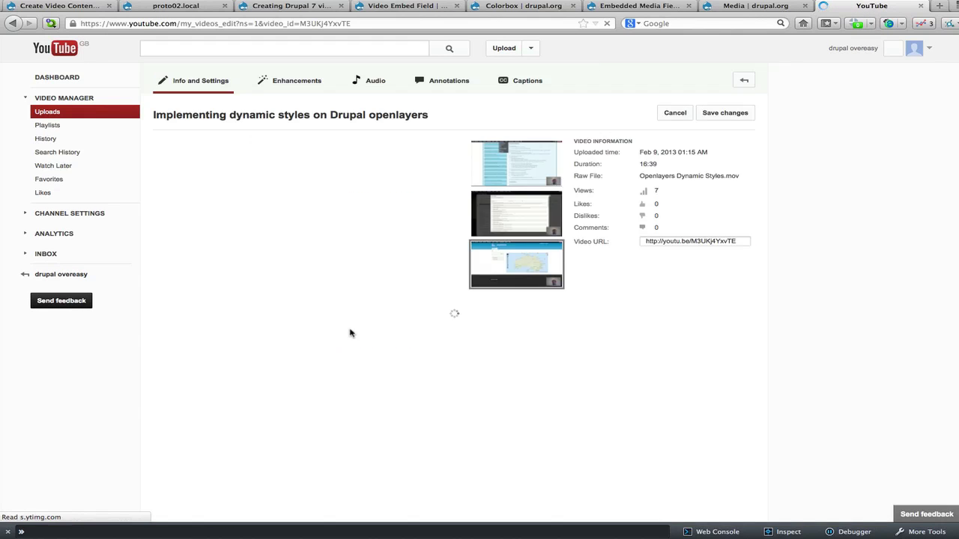
click(687, 241)
key(ctrl+c)
click(81, 7)
click(117, 193)
key(ctrl+v)
click(98, 127)
text(D)
click(112, 152)
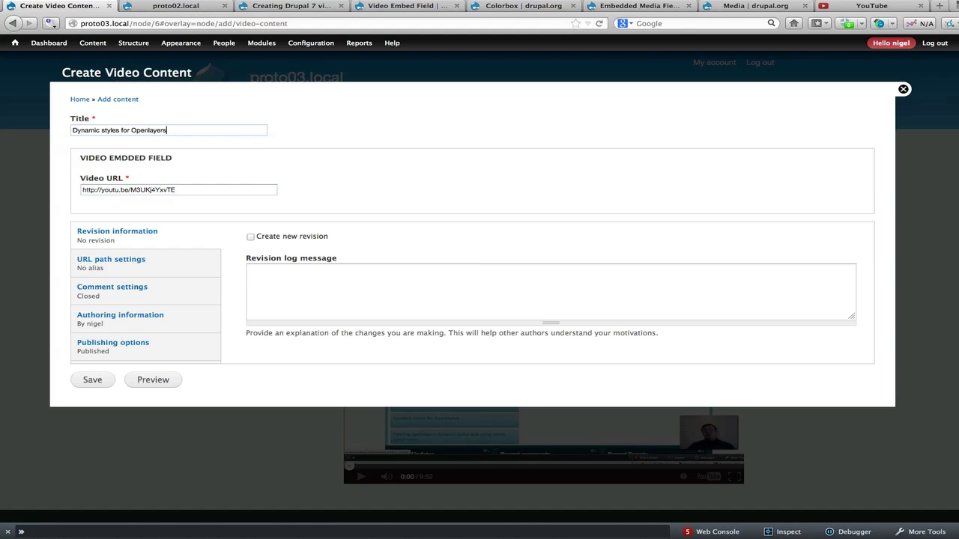
click(93, 380)
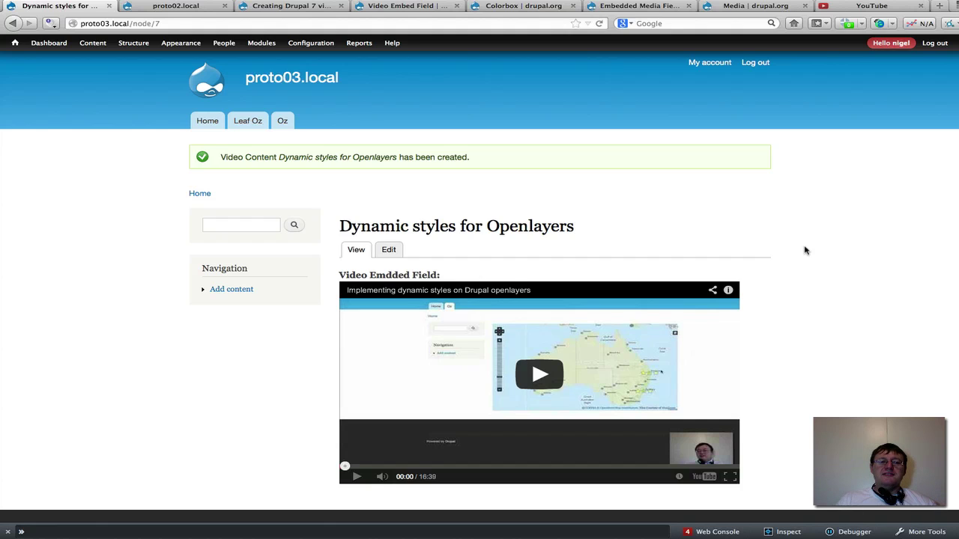
scroll(787, 349, down, 2)
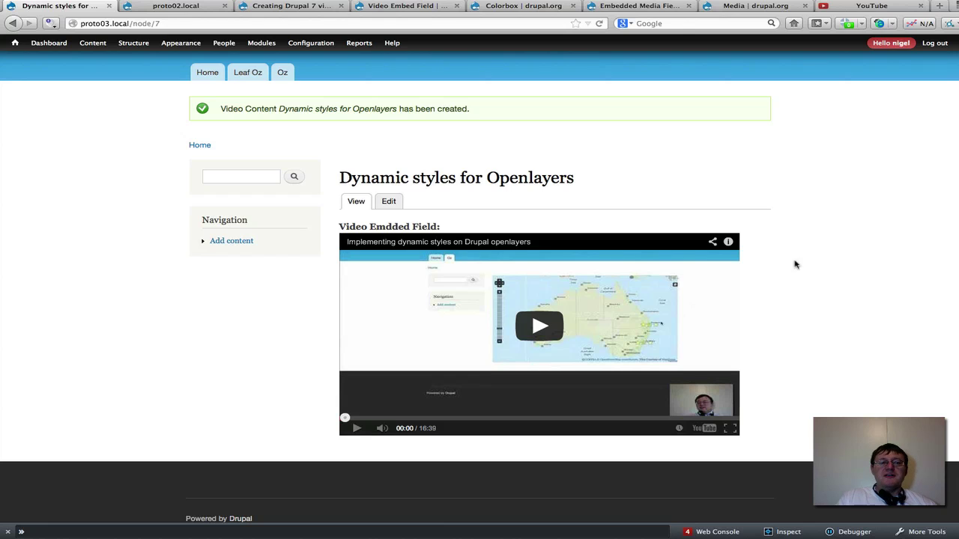
scroll(796, 315, down, 1)
scroll(796, 315, up, 2)
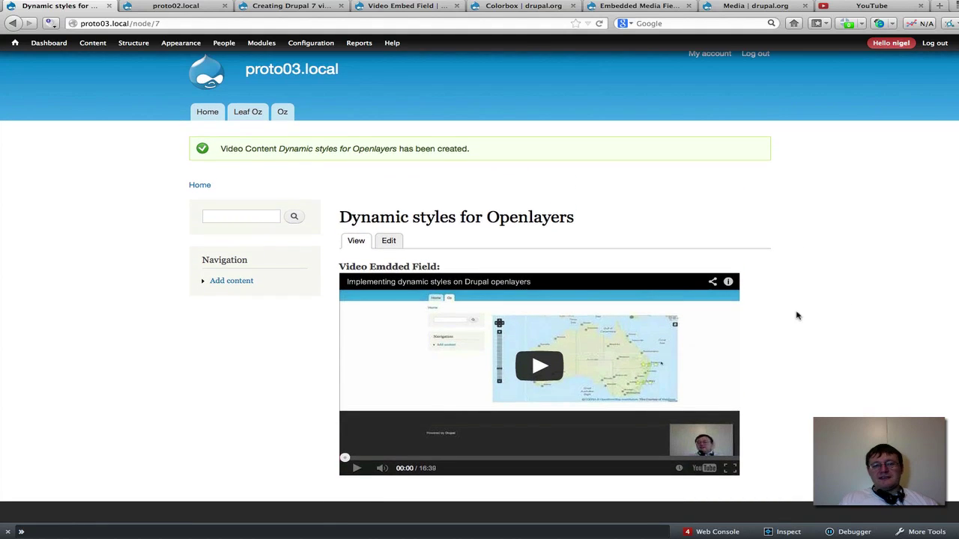
- Create a new content view named Video without an initial page display and continue to its editor
mouse_move(132, 43)
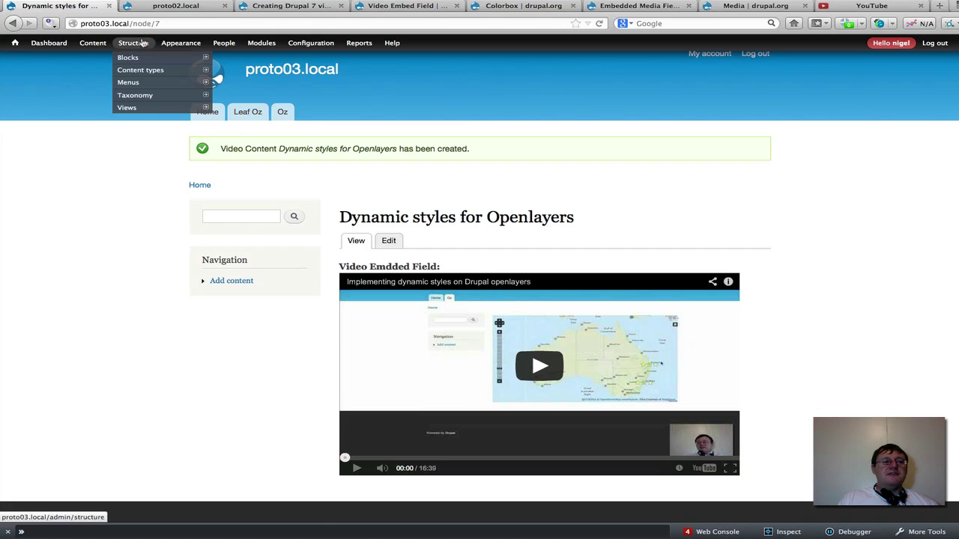
mouse_move(149, 109)
click(229, 109)
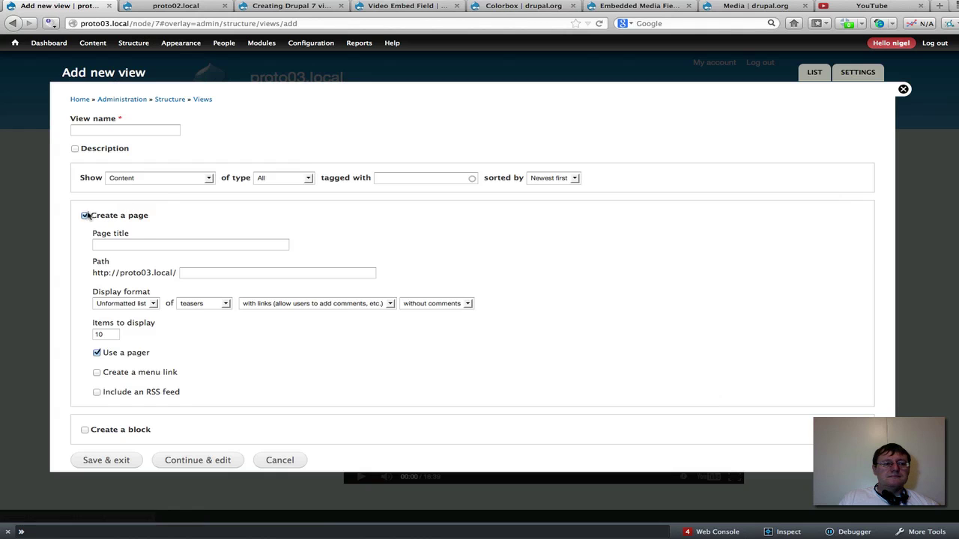
click(84, 215)
click(83, 131)
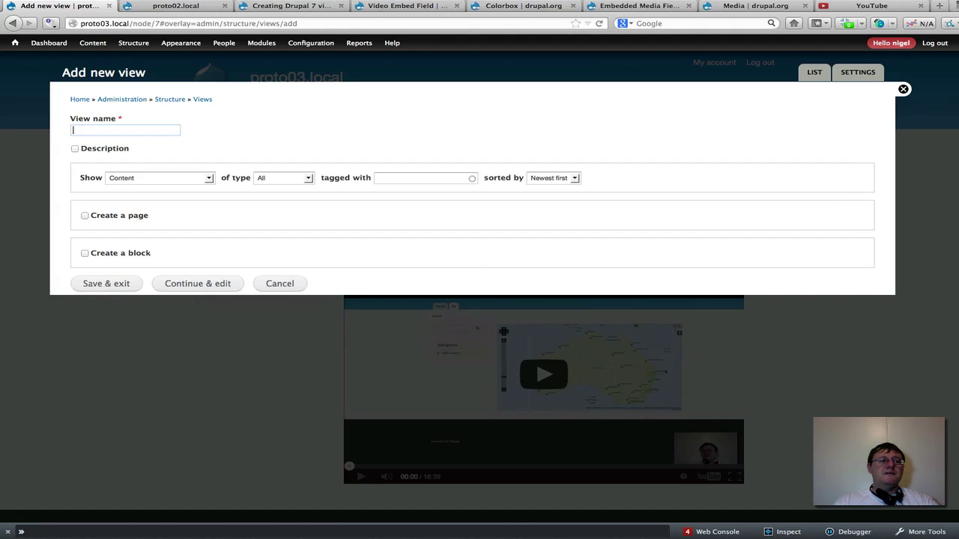
text(Ve)
key(BackSpace)
text(i)
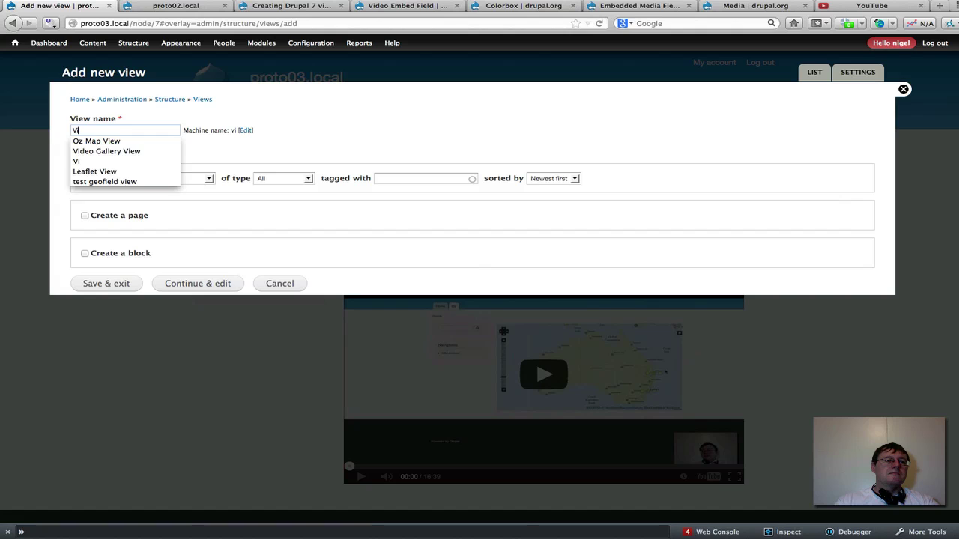
text(deo)
key(Down)
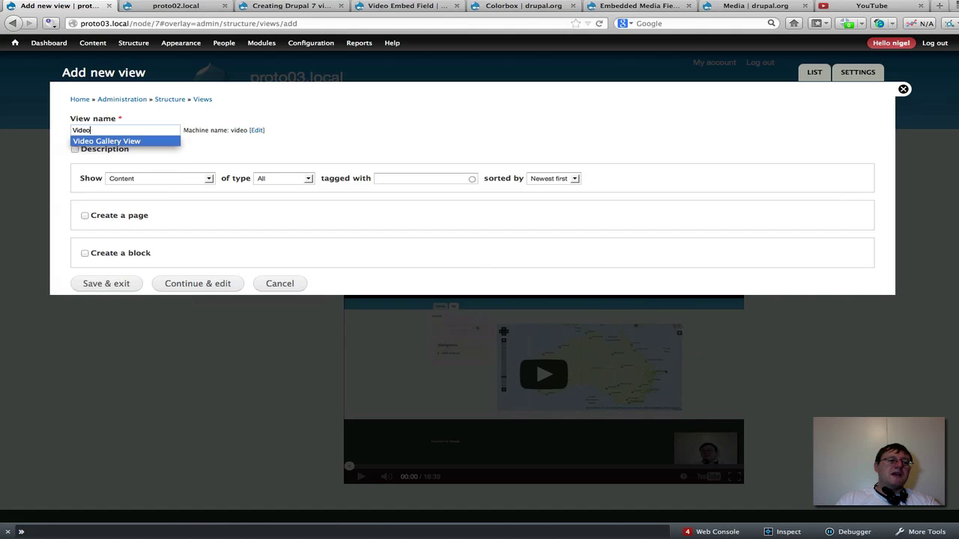
key(Return)
key(Return)
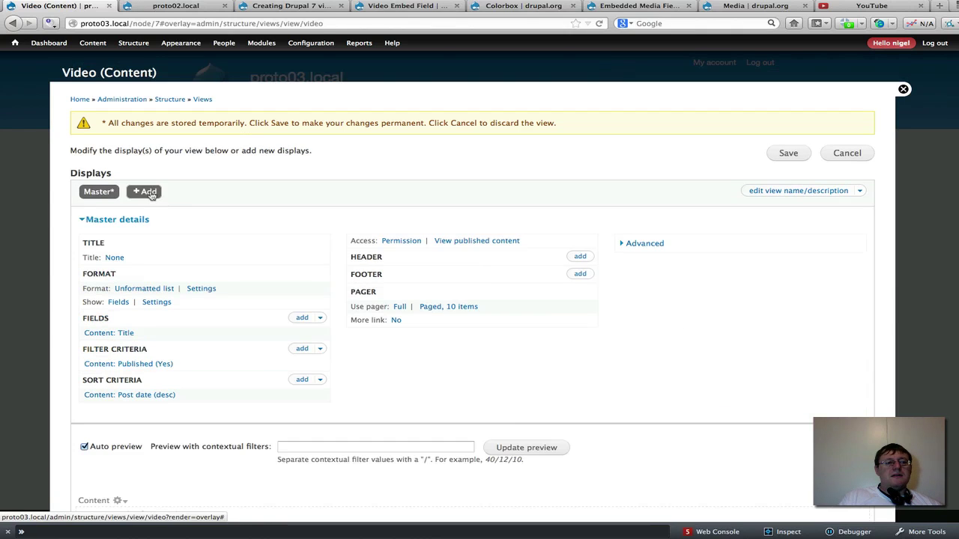
- Add a page display to the Video view and set its path to videos
click(149, 192)
click(144, 241)
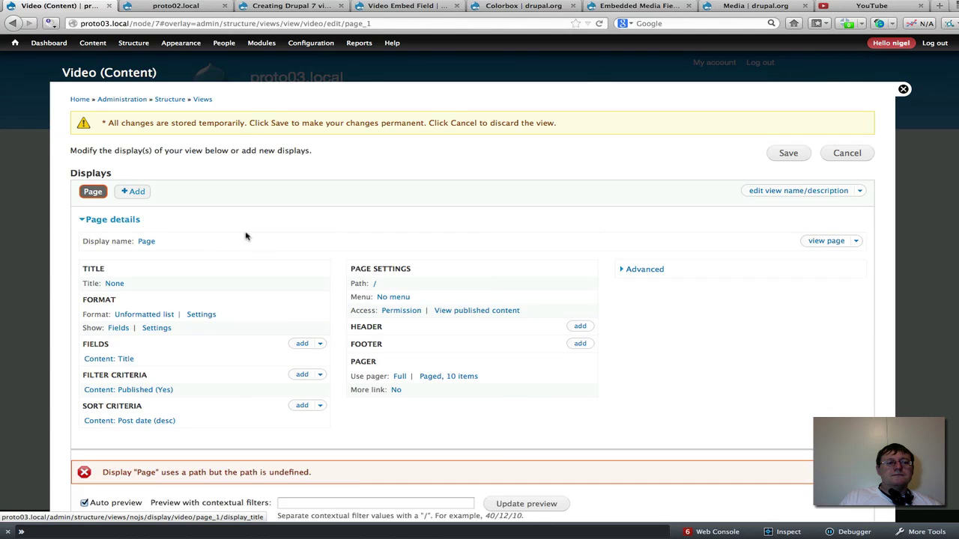
click(375, 286)
click(310, 260)
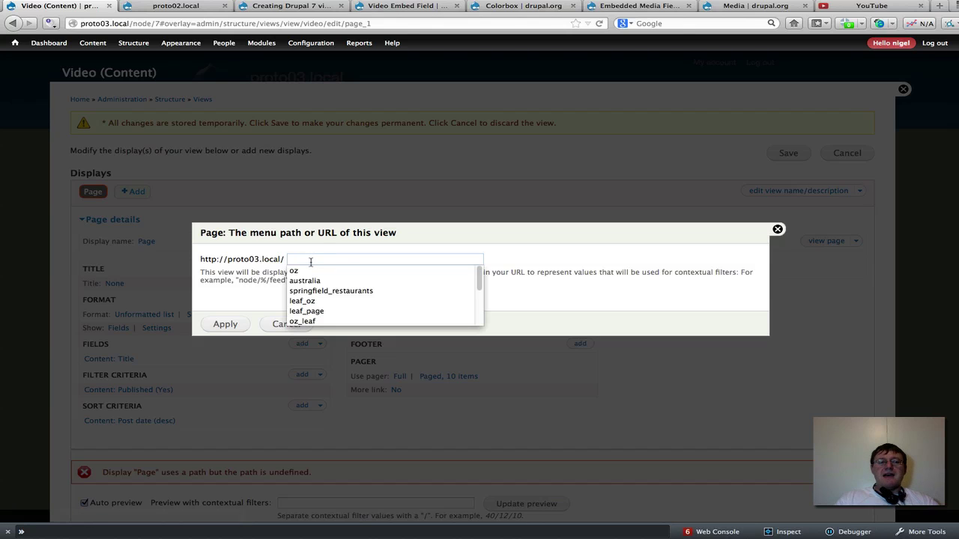
text(vi)
key(Down)
key(Escape)
text(deos)
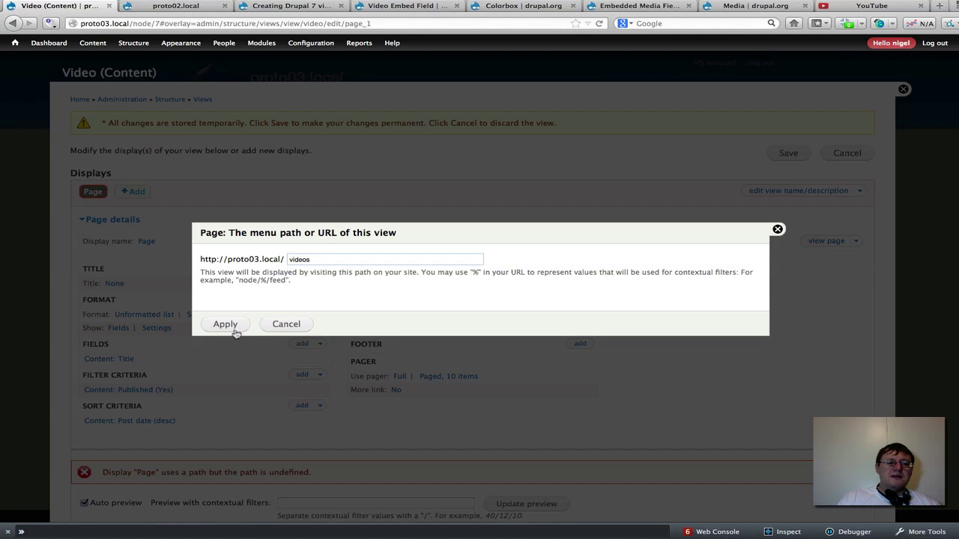
click(225, 326)
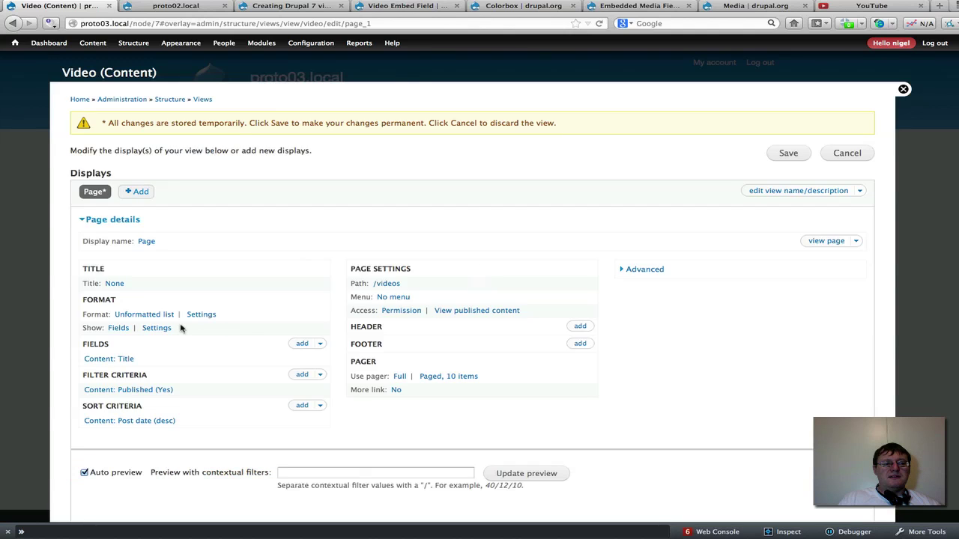
- Add the field Content: Video Emdded Field to the view, overriding this page display only
scroll(182, 366, down, 1)
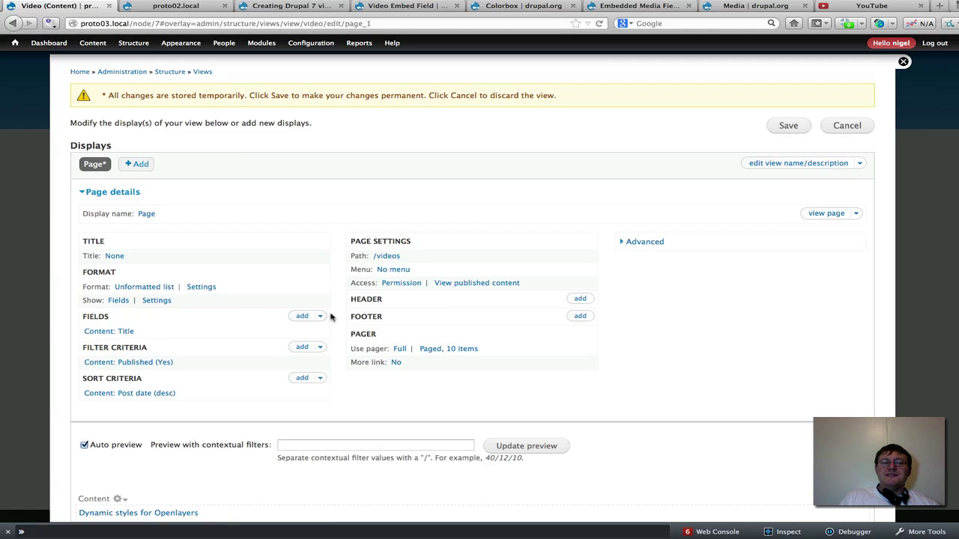
click(299, 317)
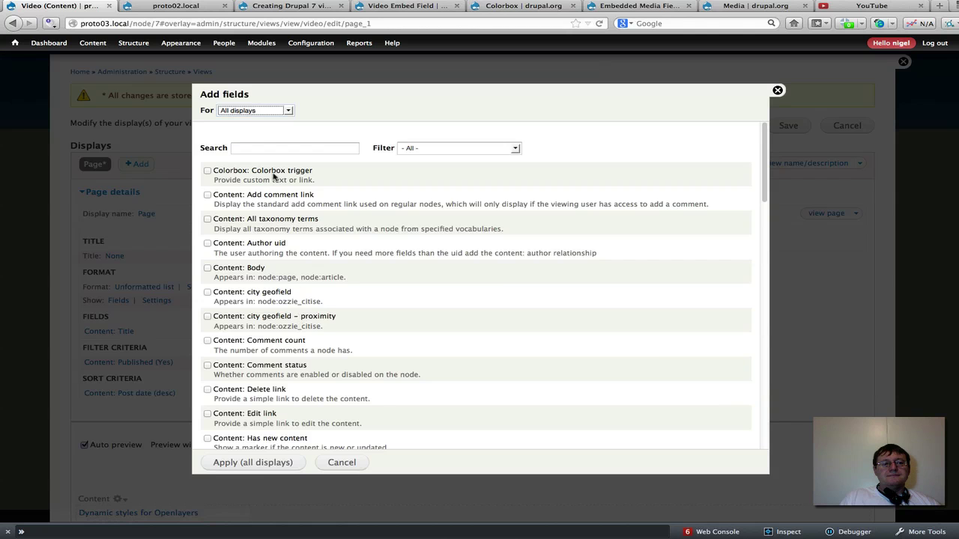
click(285, 112)
click(276, 130)
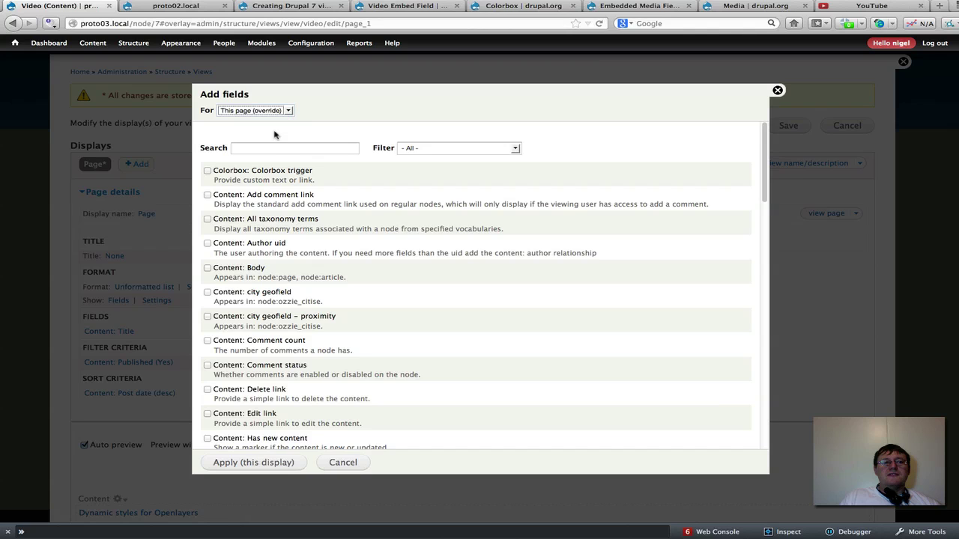
click(263, 148)
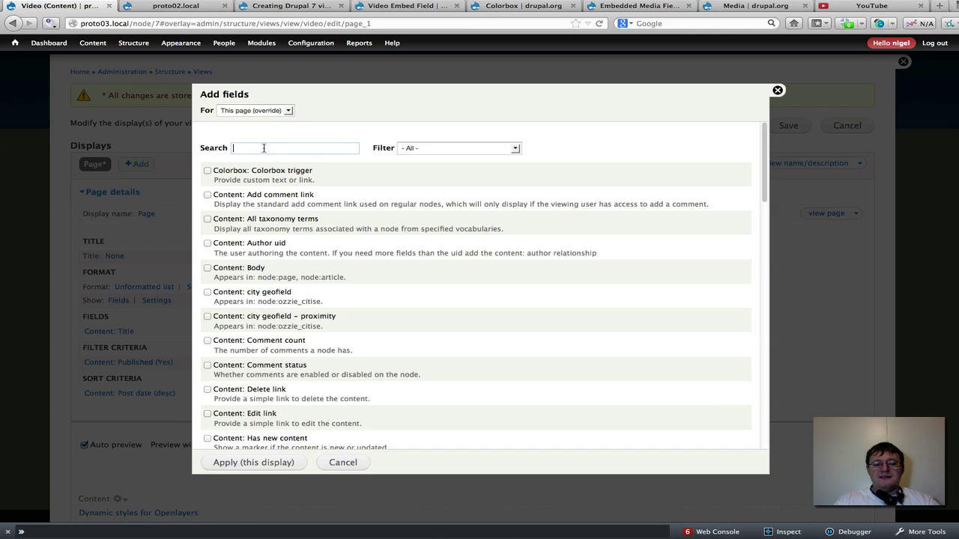
text(video)
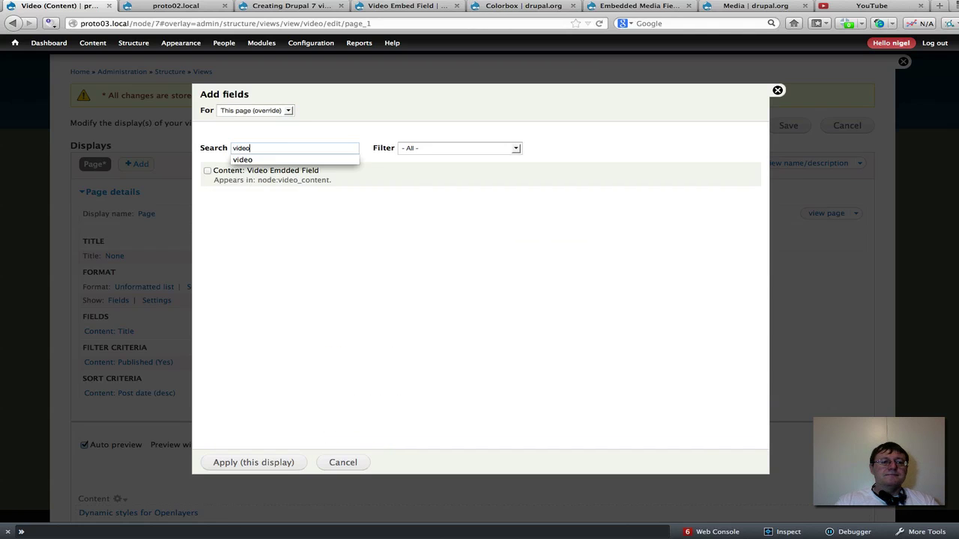
click(208, 170)
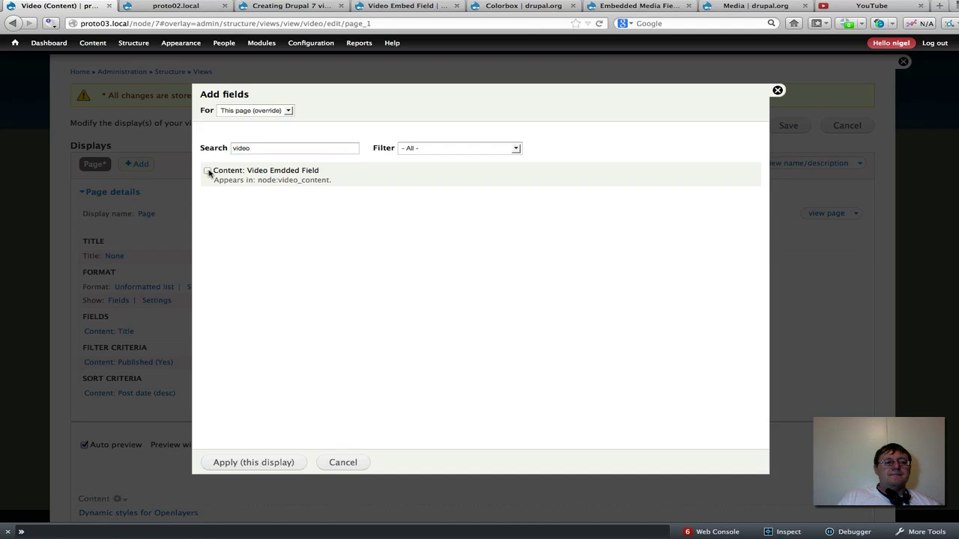
click(243, 464)
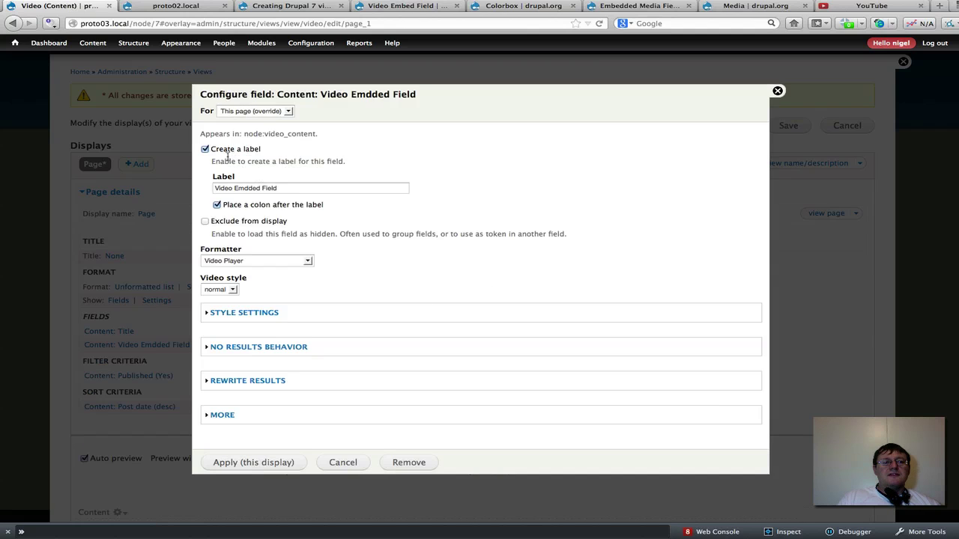
- Remove the video field's label and set its formatter to Thumbnail Preview w/Colorbox
click(204, 149)
click(204, 149)
click(204, 149)
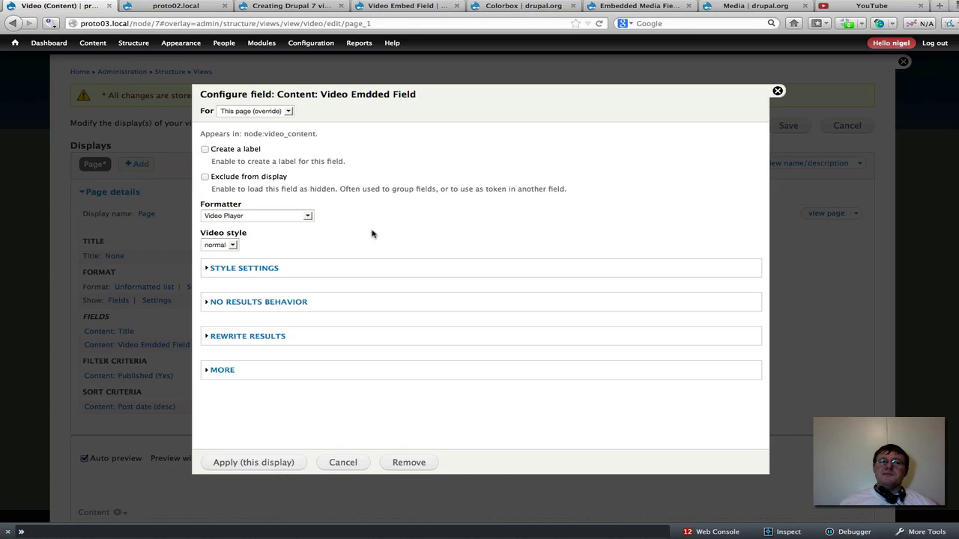
click(307, 216)
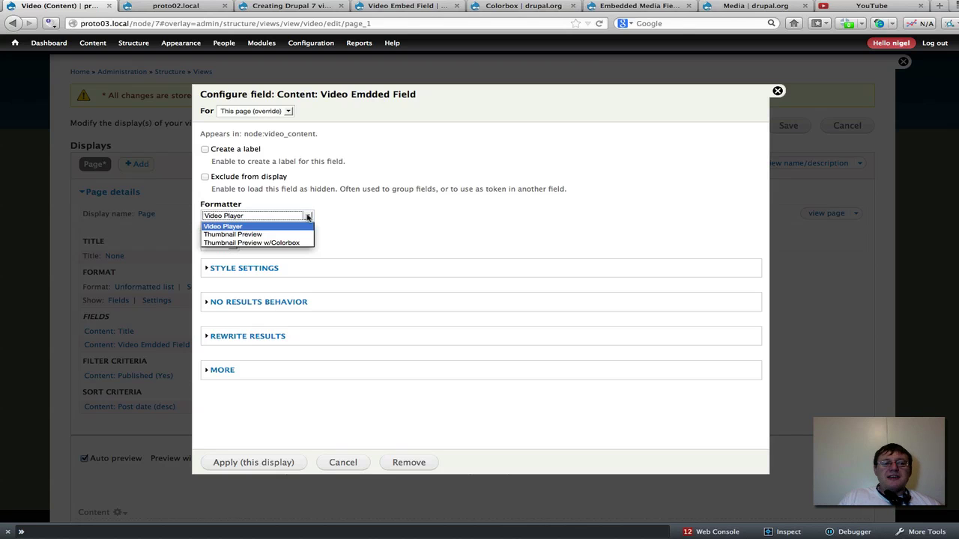
click(300, 244)
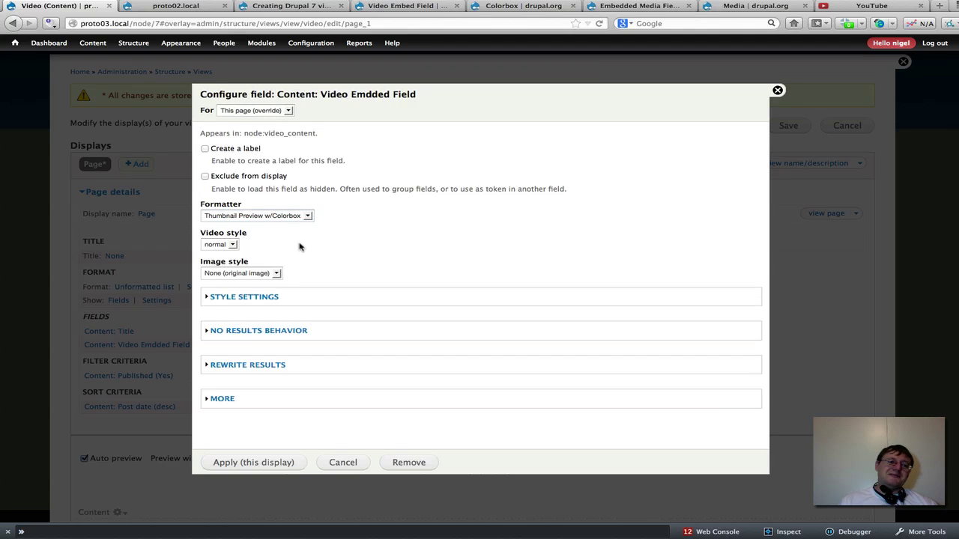
- Keep the video style at normal, set the image style to thumbnail, apply the field settings and check the view's preview
click(233, 245)
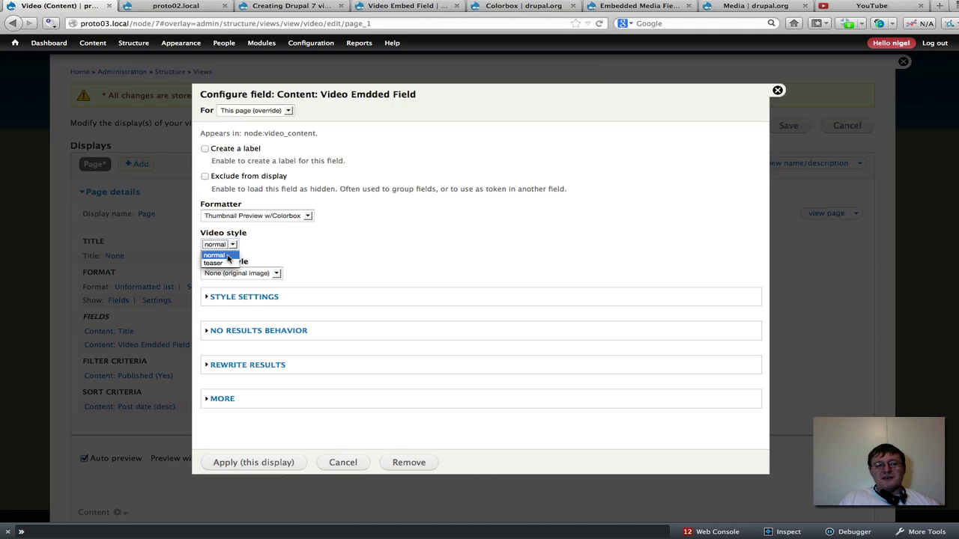
click(229, 258)
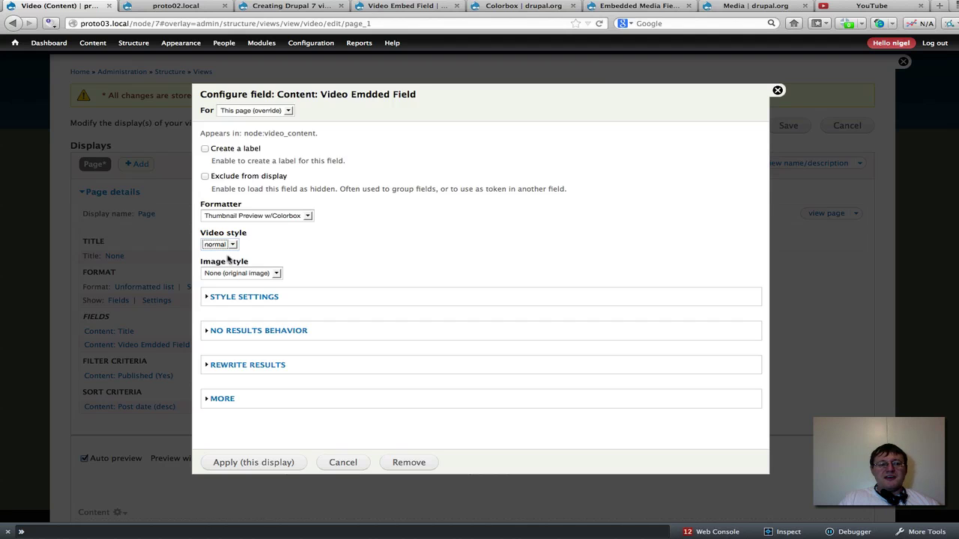
click(275, 275)
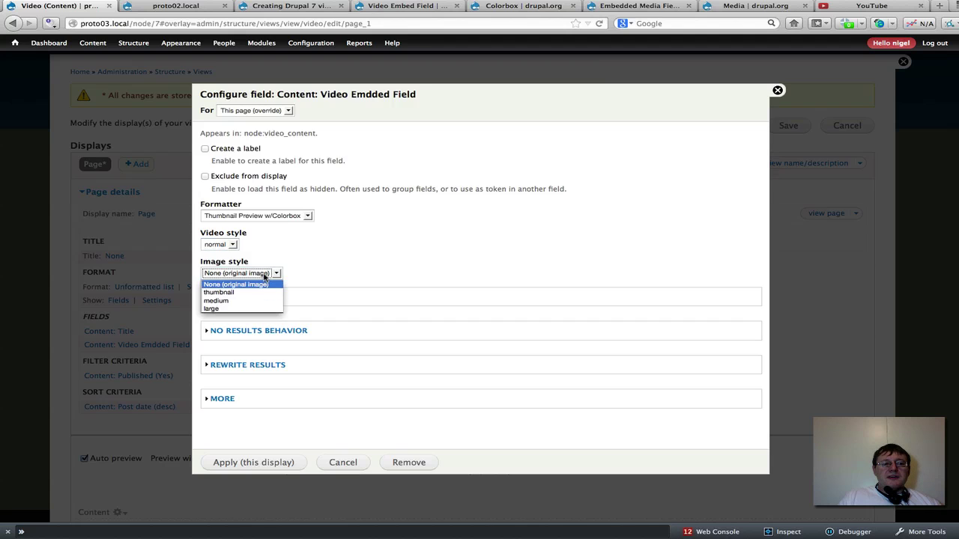
click(225, 292)
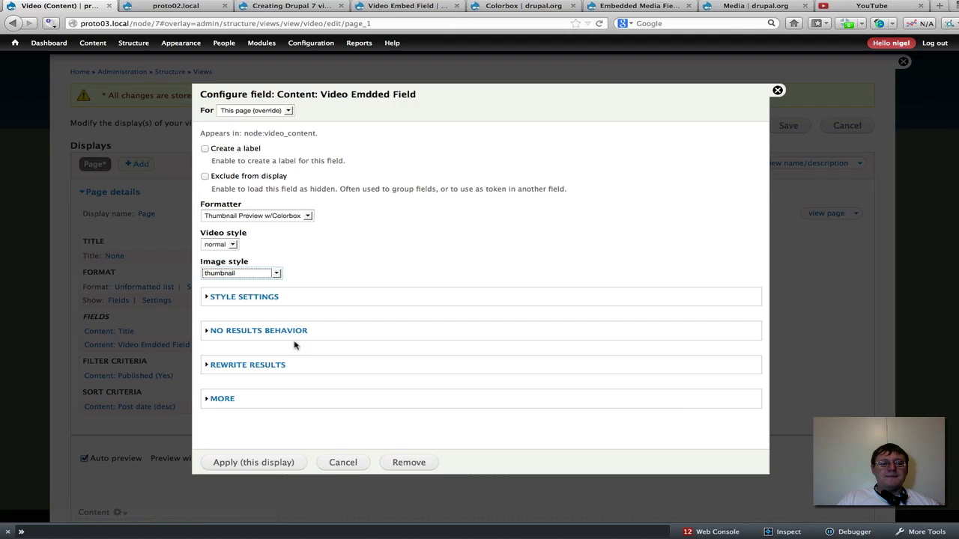
click(253, 463)
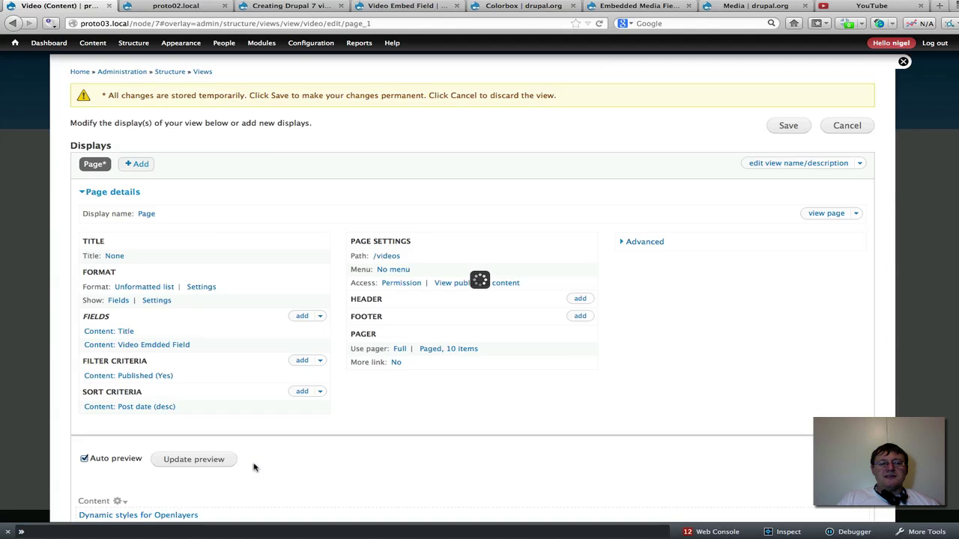
scroll(403, 432, down, 2)
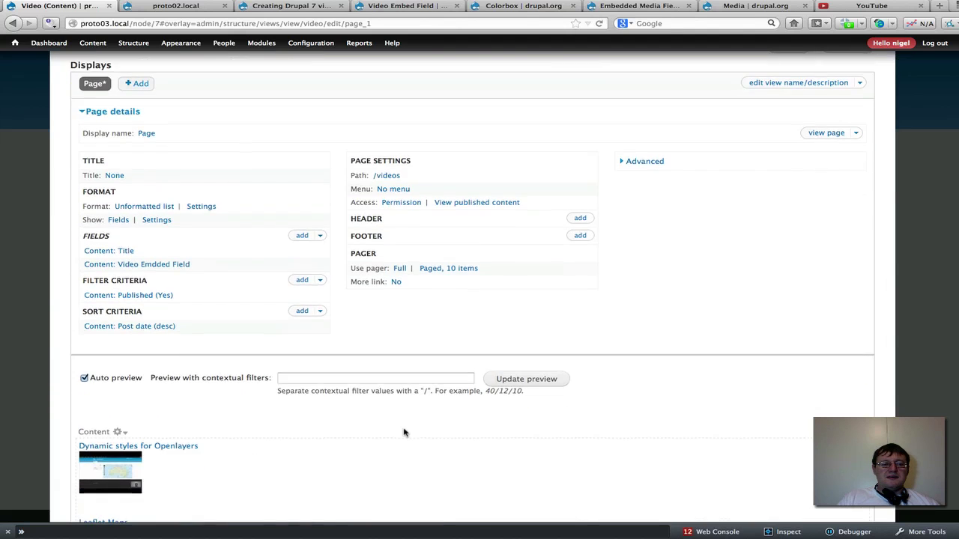
scroll(403, 432, down, 5)
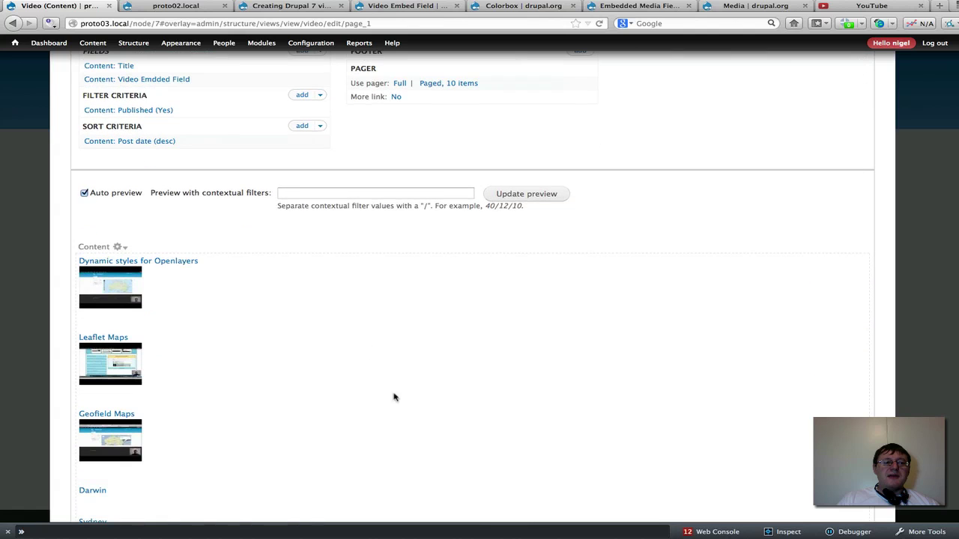
- Examine the view's settings and preview to see which content items the page display lists
scroll(285, 252, up, 3)
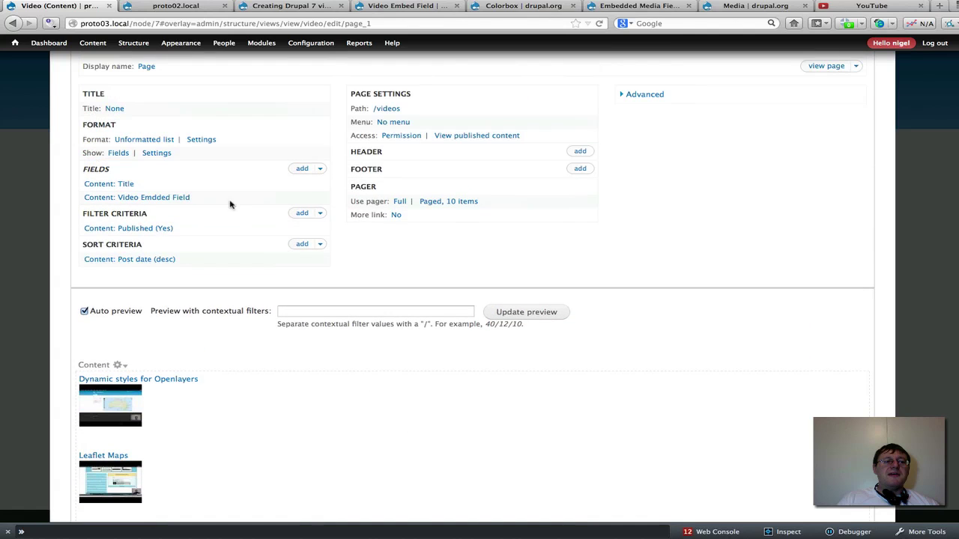
scroll(352, 425, down, 1)
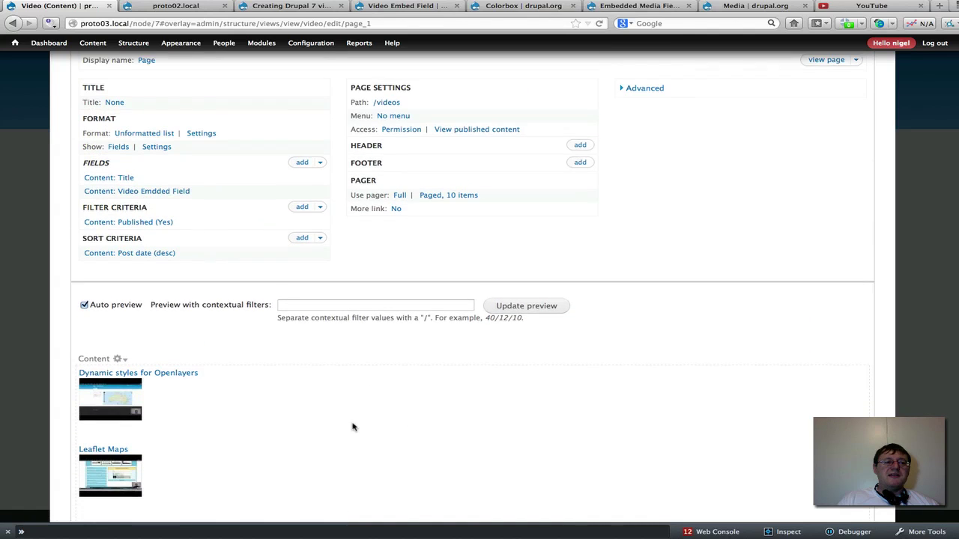
scroll(351, 426, down, 3)
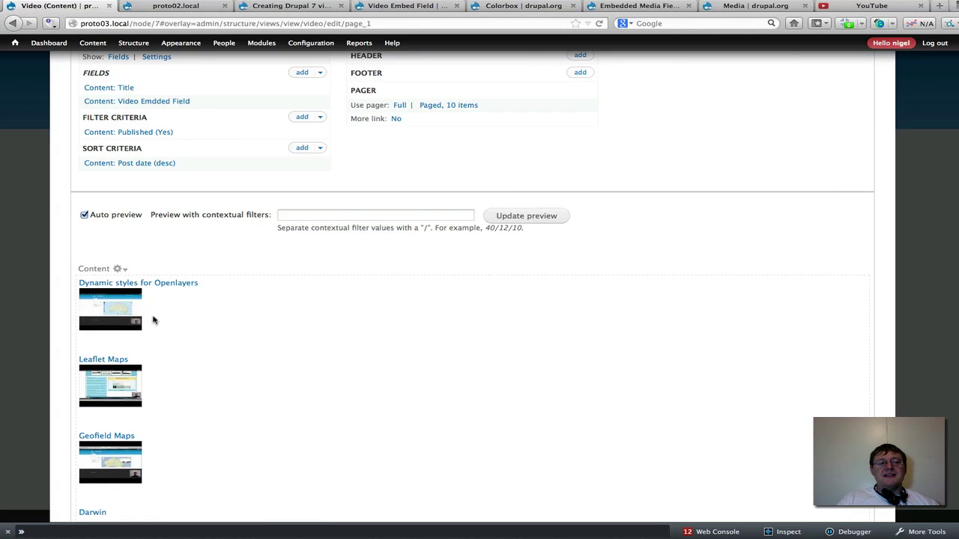
scroll(152, 370, down, 1)
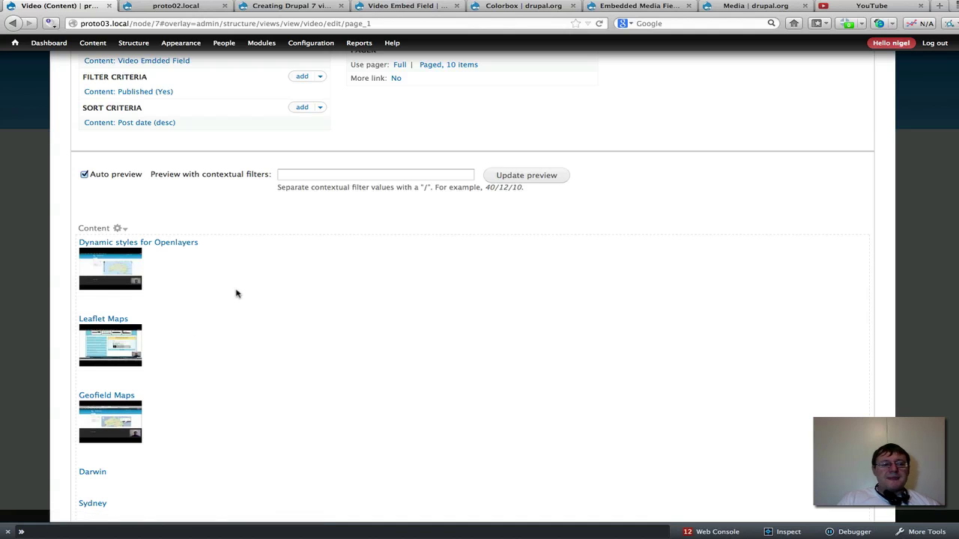
scroll(154, 297, down, 2)
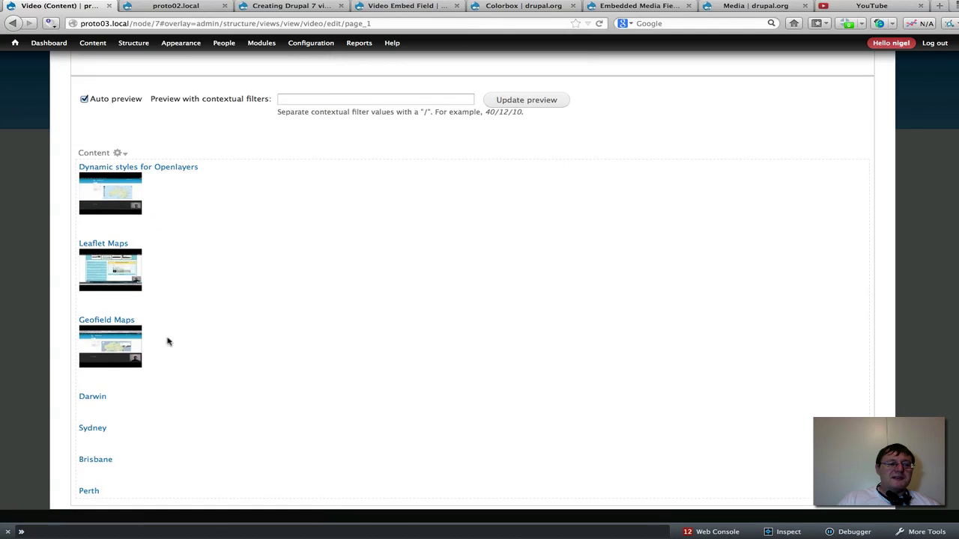
scroll(174, 357, down, 1)
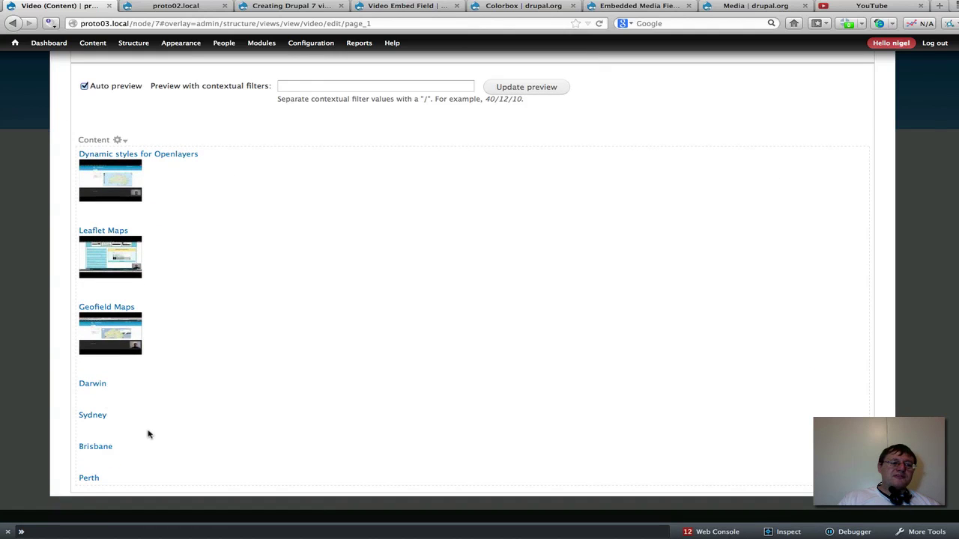
scroll(148, 434, up, 5)
scroll(147, 434, down, 4)
scroll(147, 434, down, 2)
scroll(148, 434, up, 4)
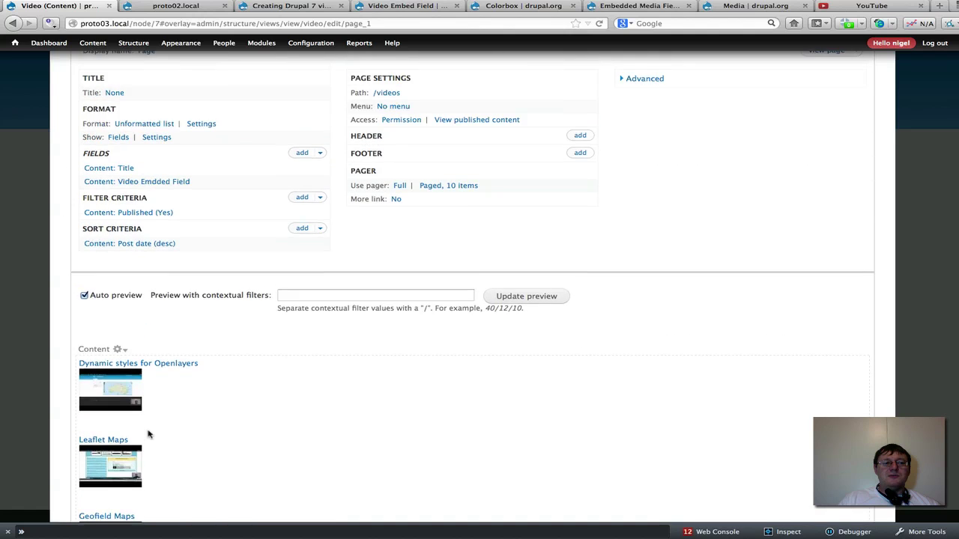
- Add the filter criterion Content: Type to the view, overriding this page display only
scroll(148, 434, up, 1)
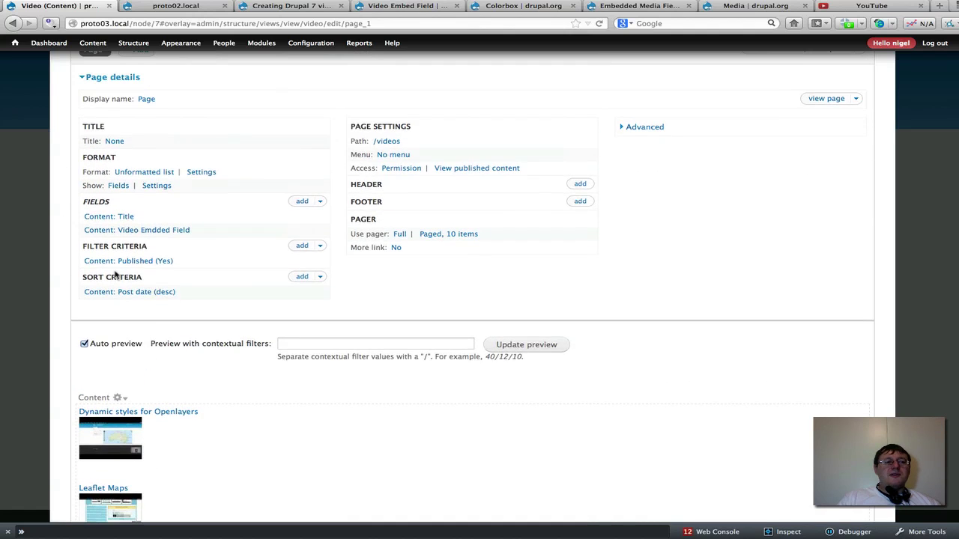
click(303, 247)
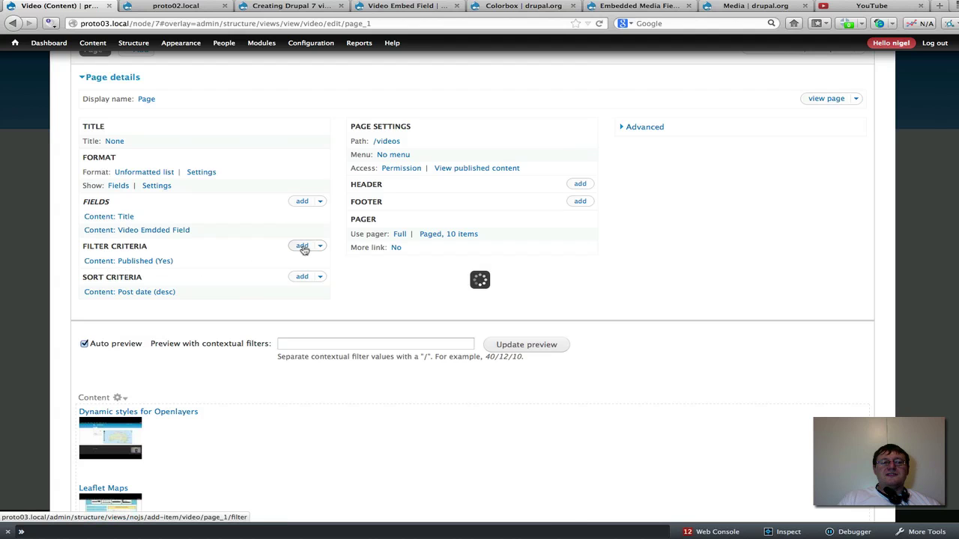
click(286, 112)
click(274, 129)
click(250, 147)
text(type)
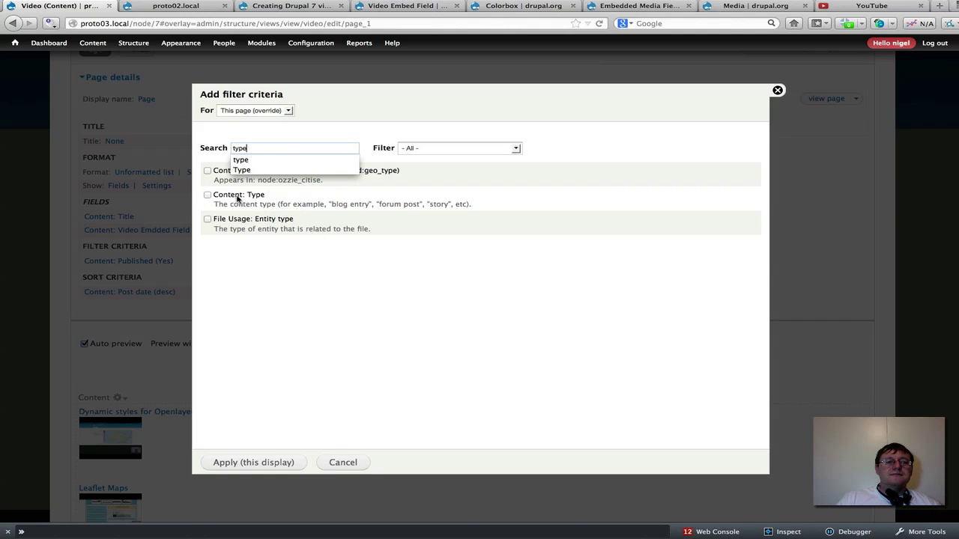
click(213, 195)
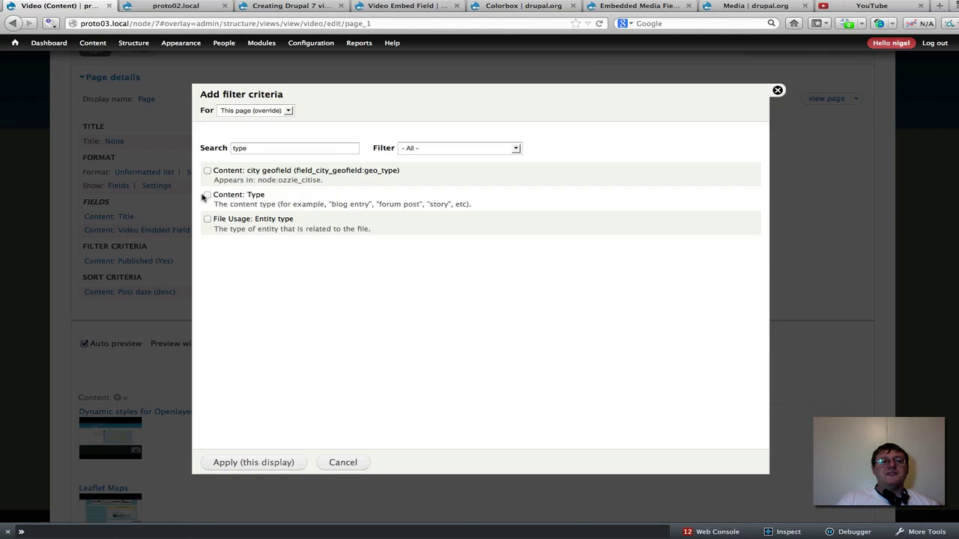
click(206, 196)
click(253, 462)
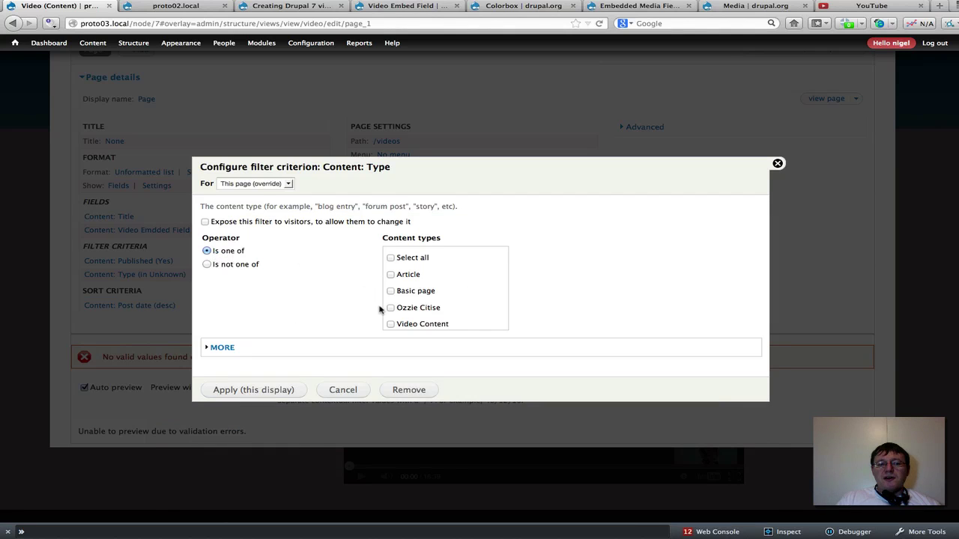
- Restrict the type filter to Video Content, apply it to this display and check the preview
click(273, 389)
scroll(482, 369, down, 5)
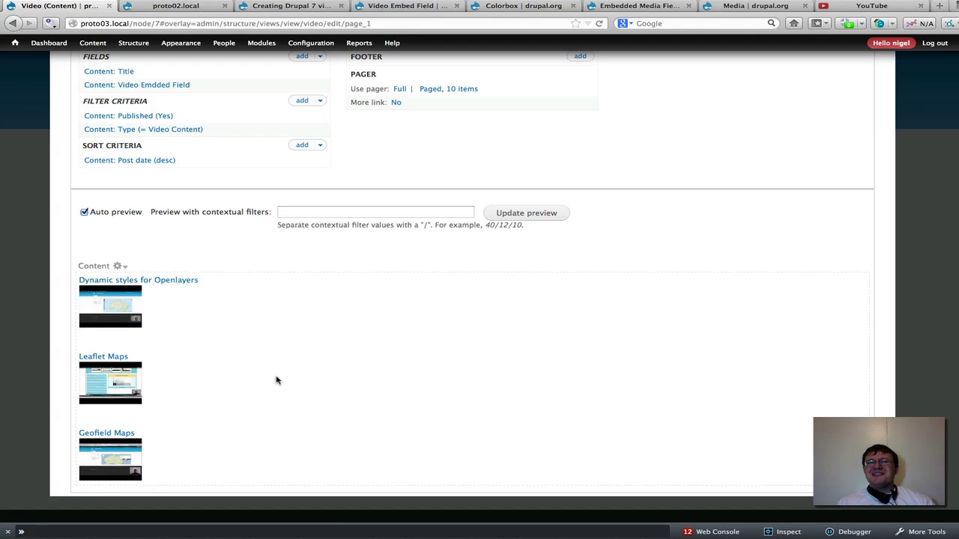
scroll(275, 381, up, 5)
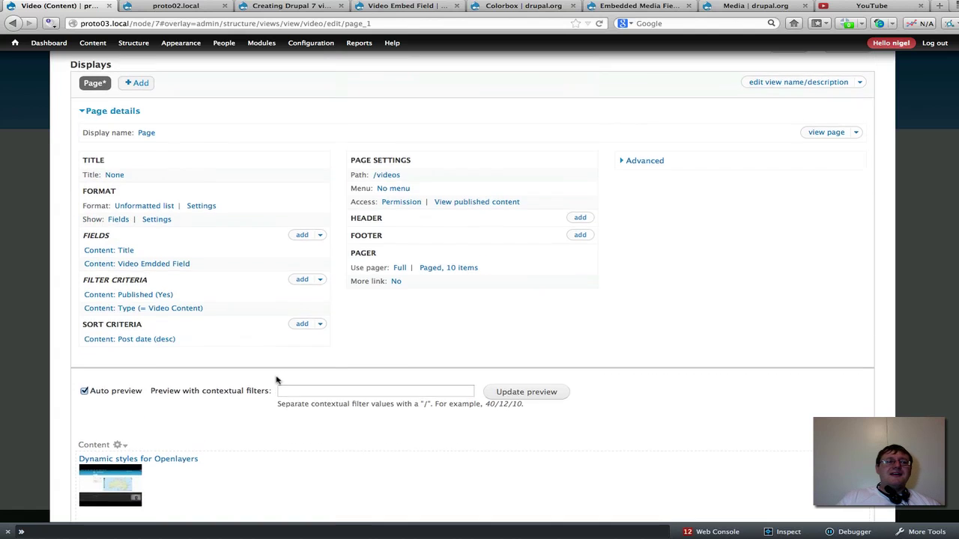
- Change the view's format to Grid, overriding this page display only
click(142, 208)
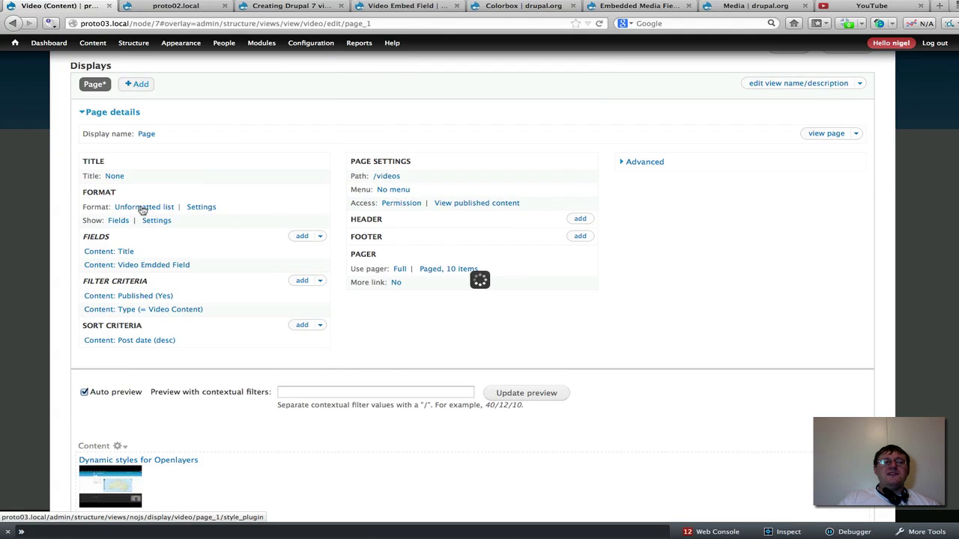
click(206, 245)
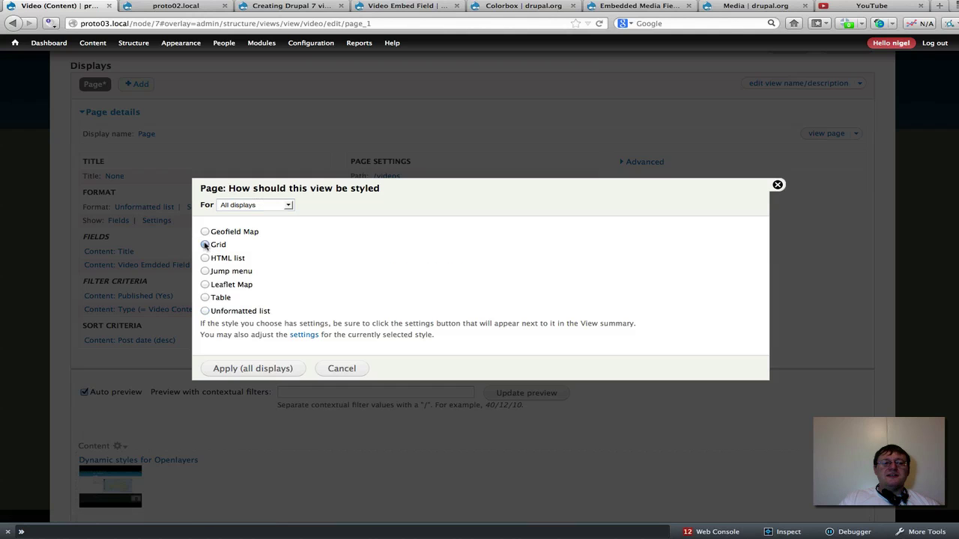
click(288, 205)
click(283, 223)
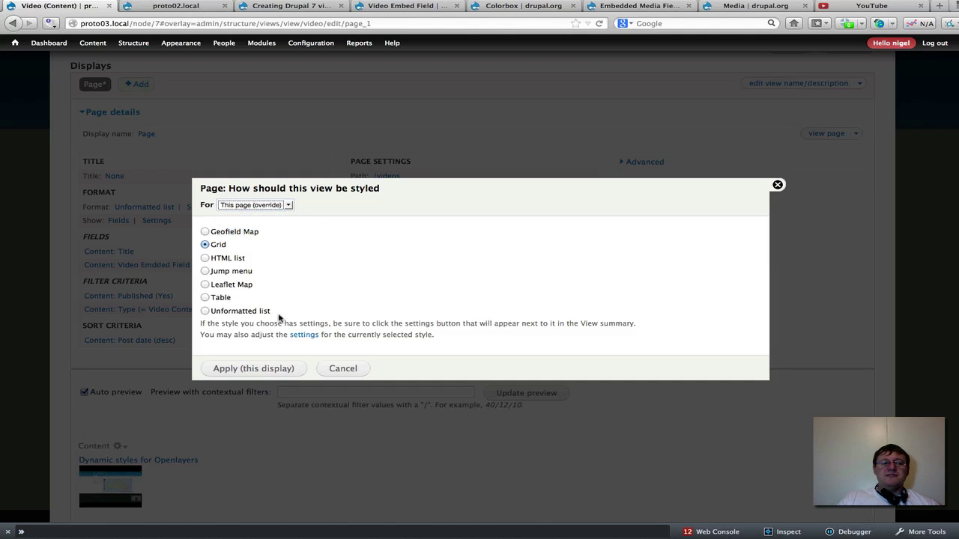
click(275, 368)
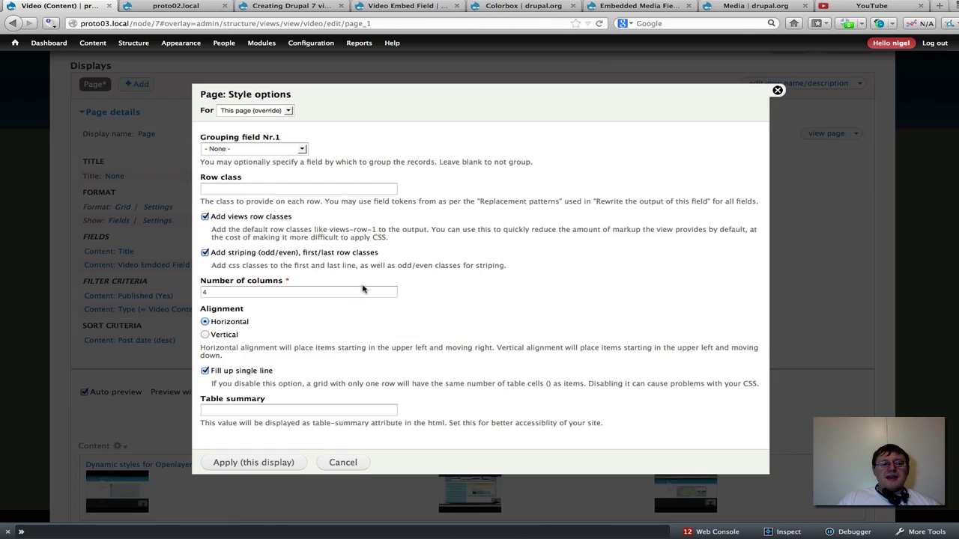
- Set the grid's number of columns to 2 and apply the style options to this display
click(223, 291)
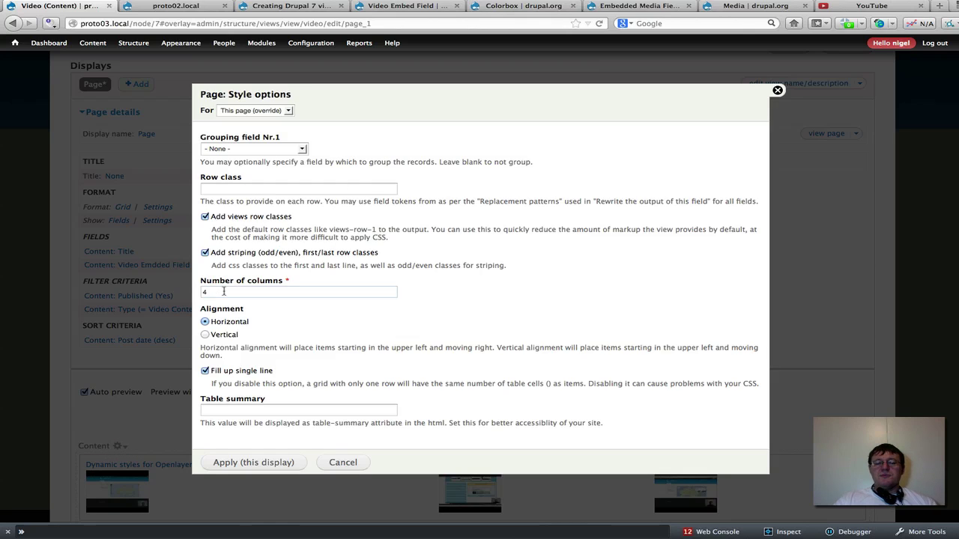
text(2)
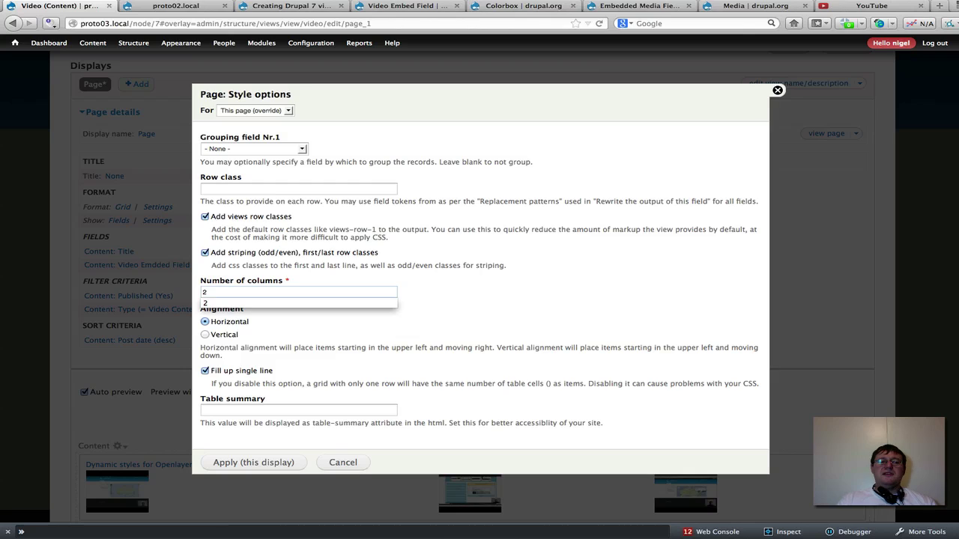
click(435, 295)
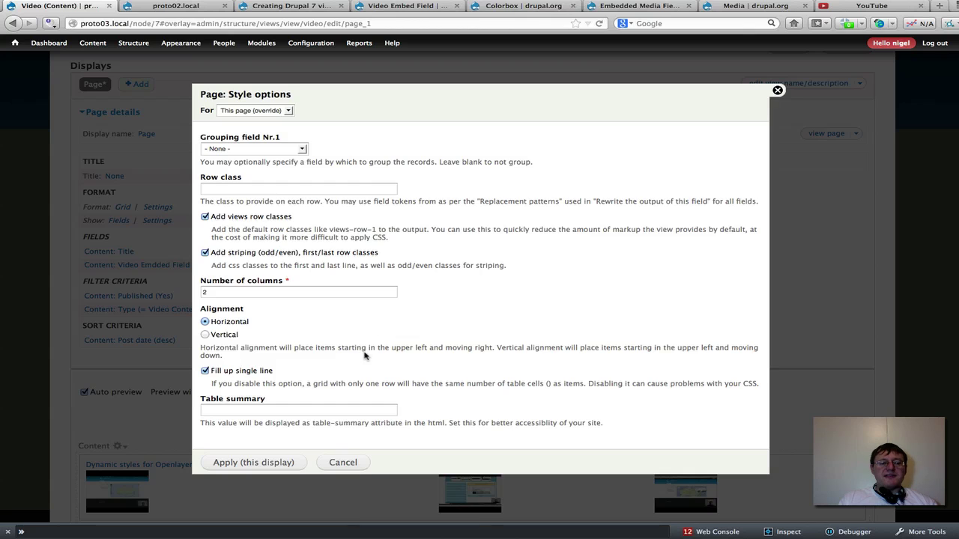
click(263, 465)
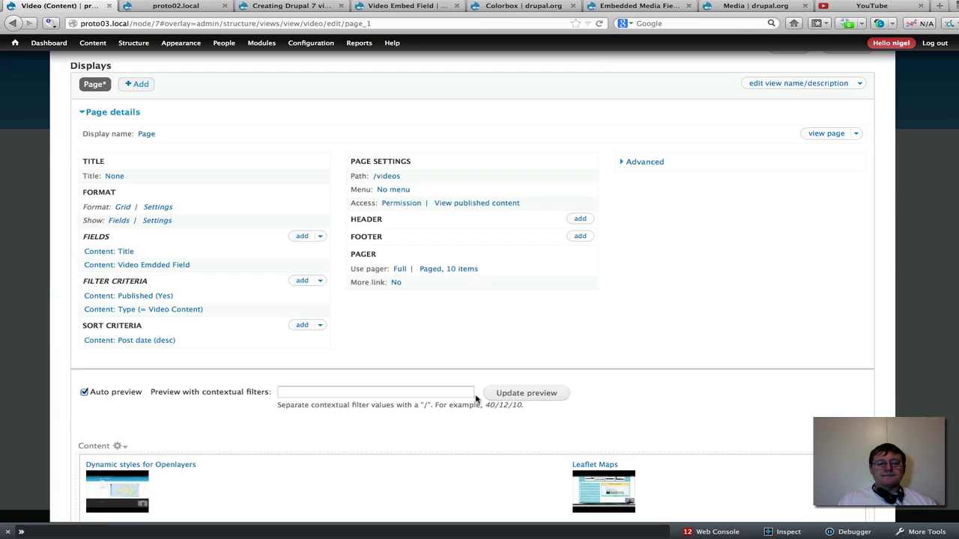
- Check the grid layout in the preview and save the Video view
scroll(519, 396, down, 3)
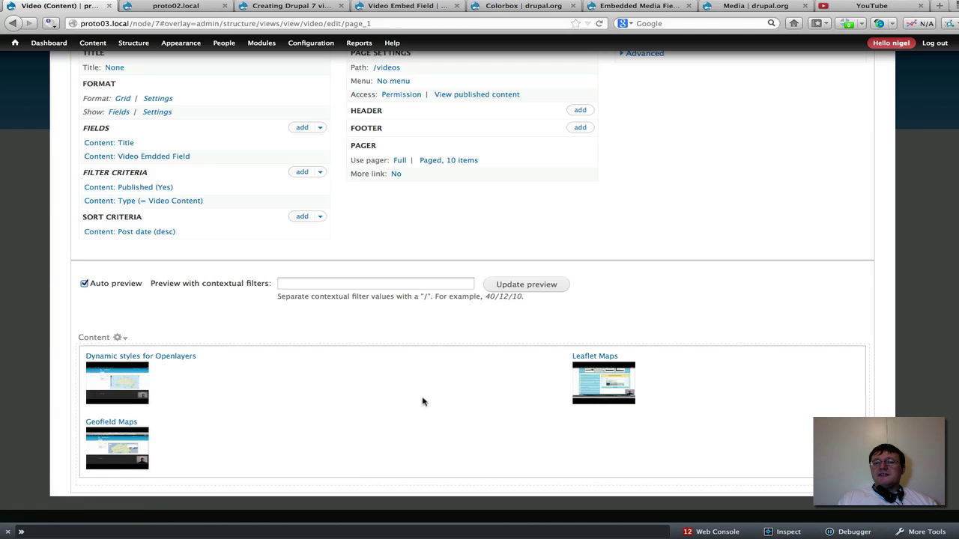
scroll(422, 402, up, 5)
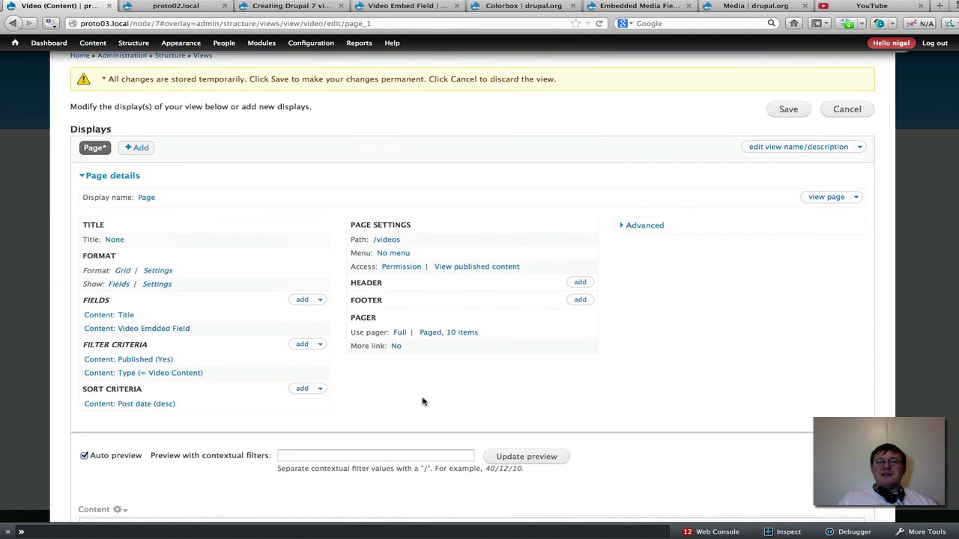
scroll(422, 403, down, 5)
scroll(422, 402, up, 5)
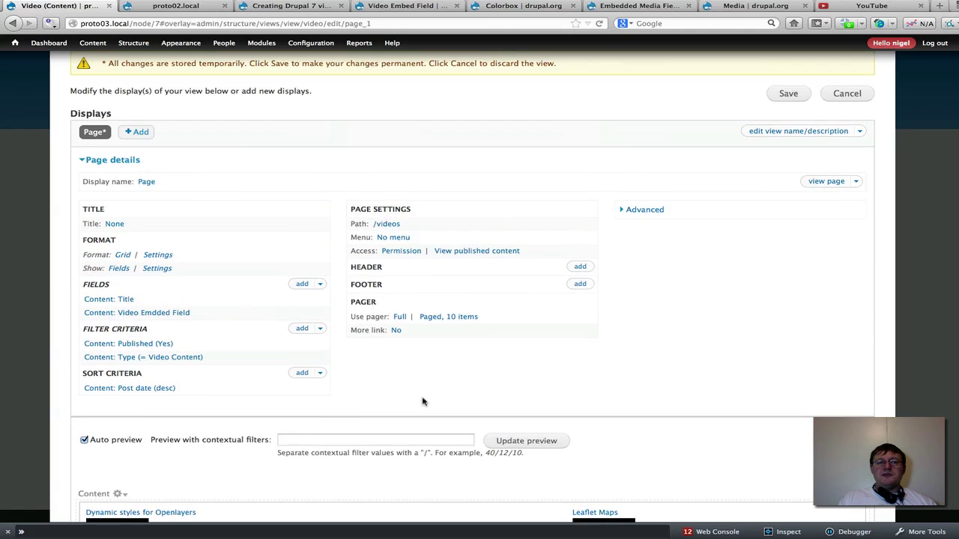
click(787, 94)
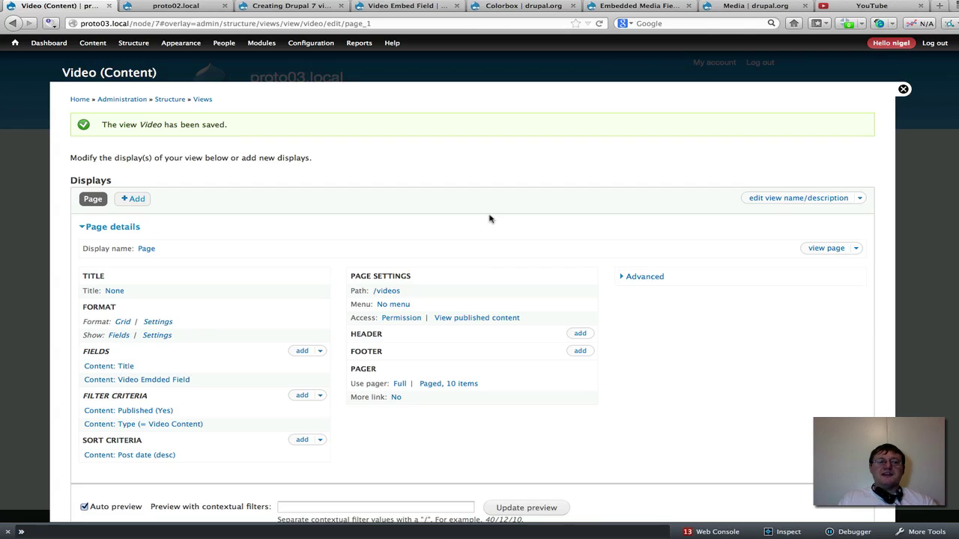
- Start a new link in the Main menu and set its path to videos
mouse_move(133, 43)
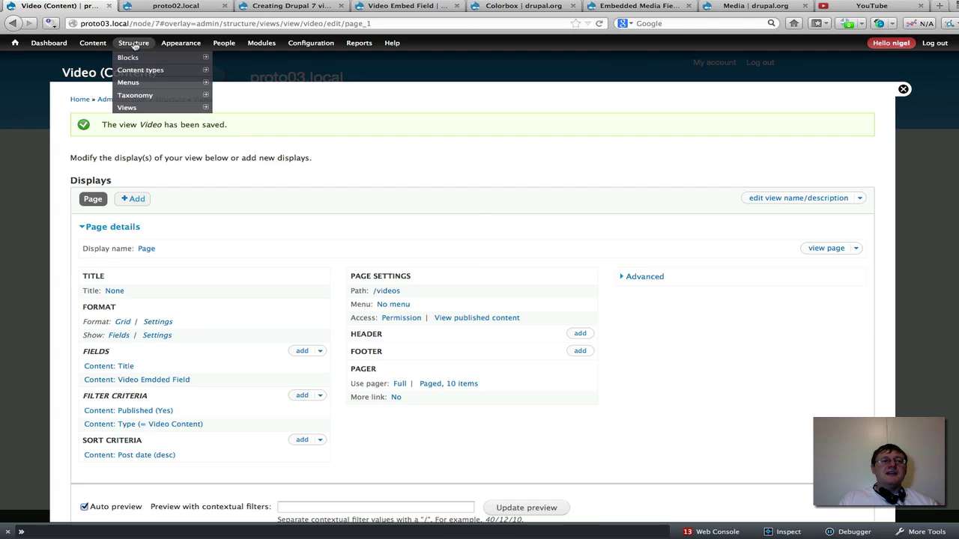
mouse_move(139, 84)
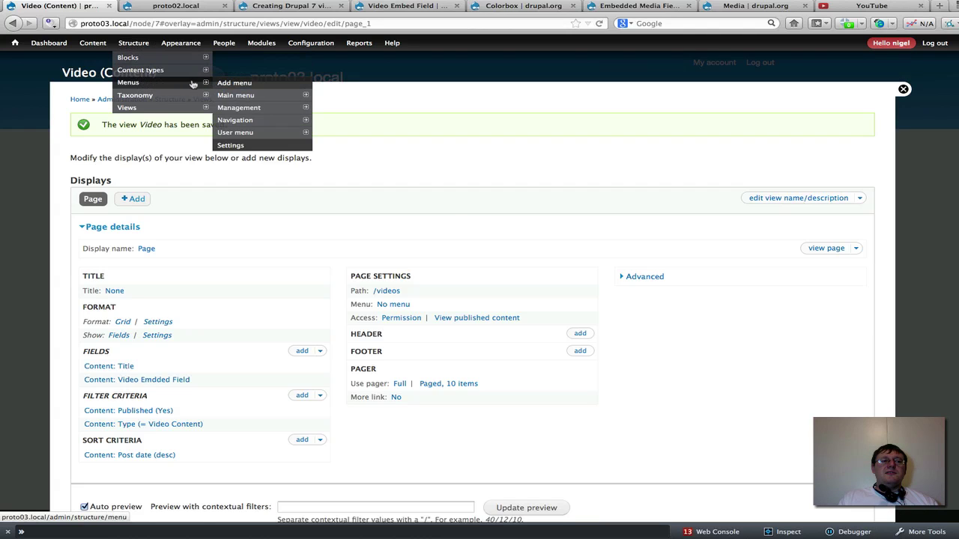
mouse_move(246, 98)
click(330, 97)
click(82, 182)
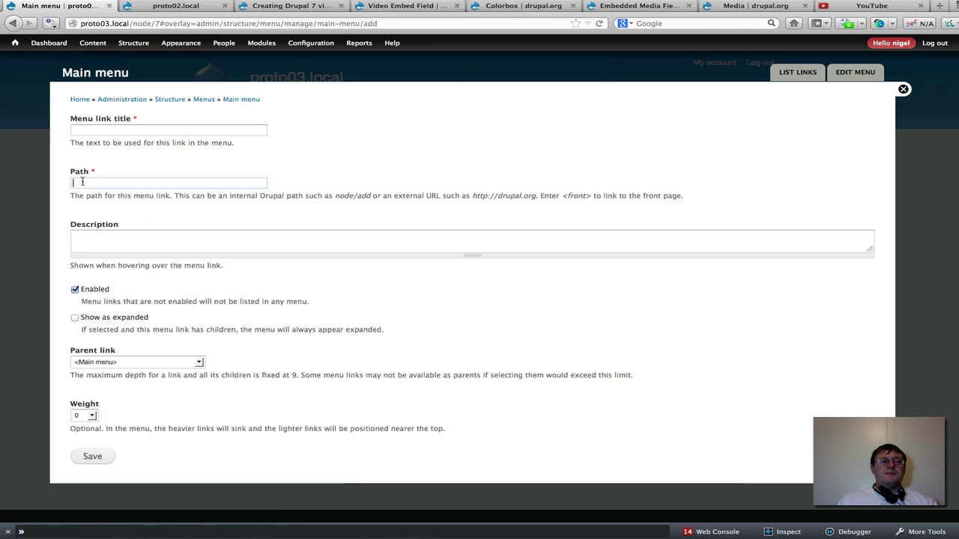
text(vi)
key(Down)
key(Return)
- Give the menu link the title Videos and save it
click(84, 131)
text(V)
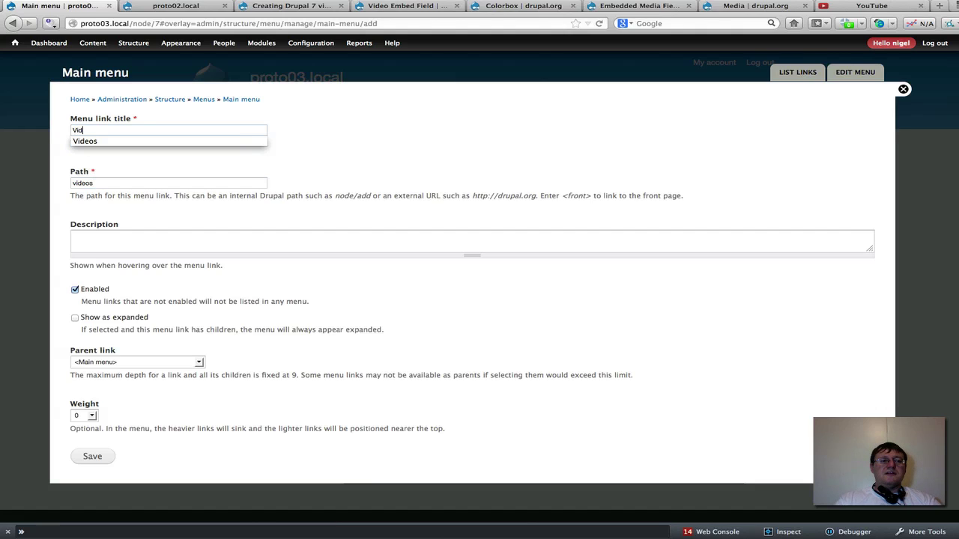
key(Escape)
key(BackSpace)
text(i)
key(BackSpace)
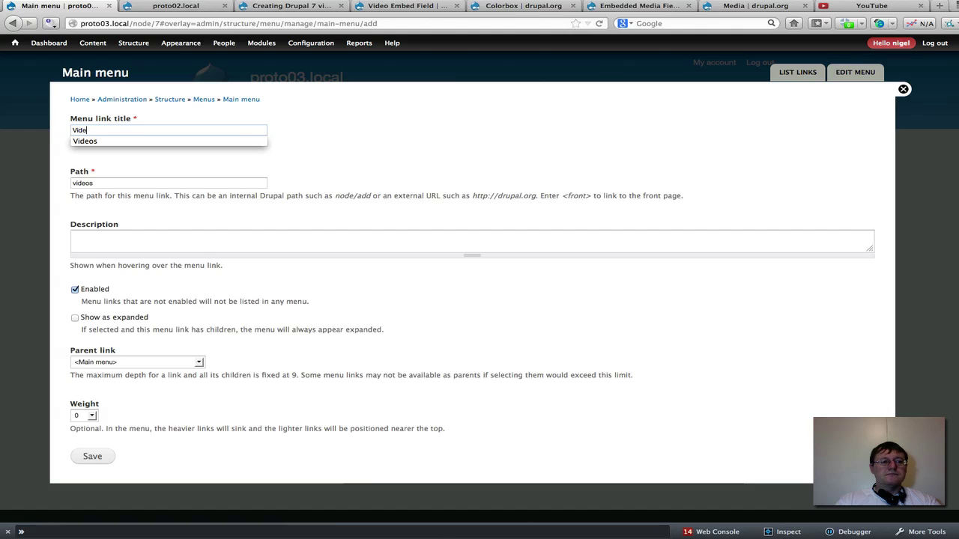
text(eos)
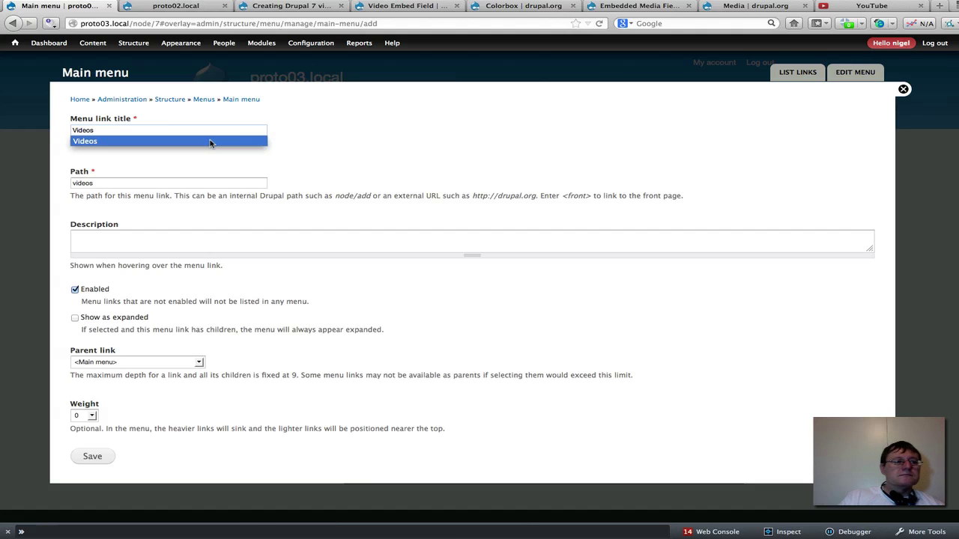
click(381, 182)
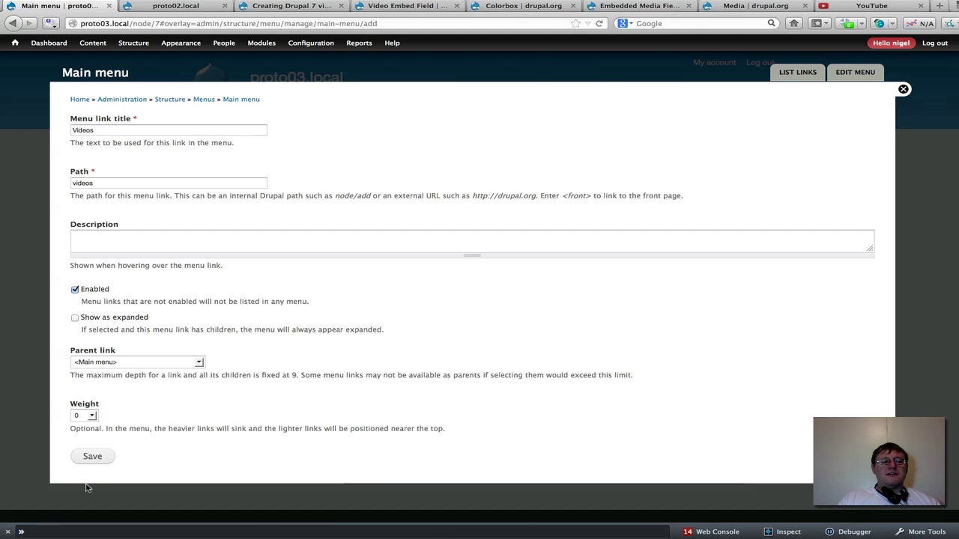
click(92, 456)
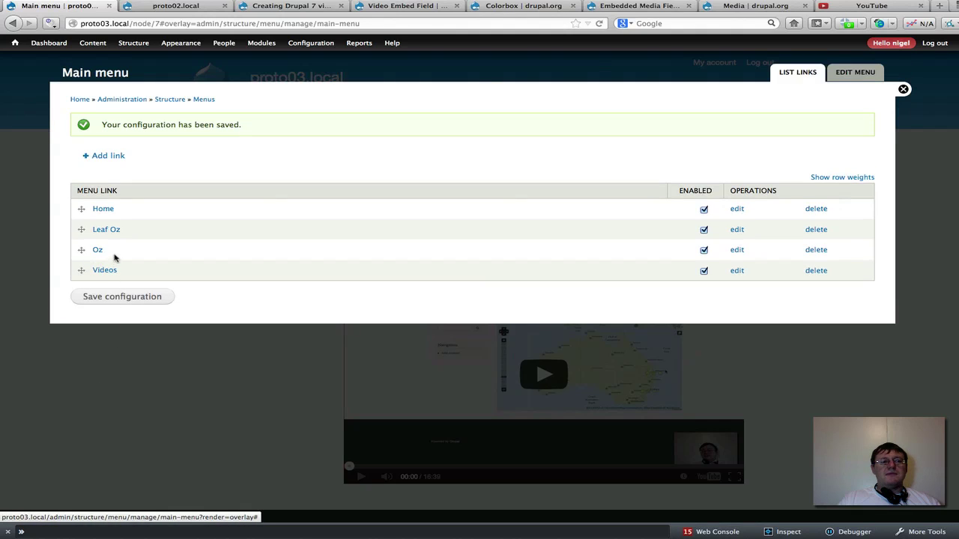
- Open the site's Videos page and test the Leaflet Maps thumbnail by playing, pausing and closing its Colorbox video
click(904, 90)
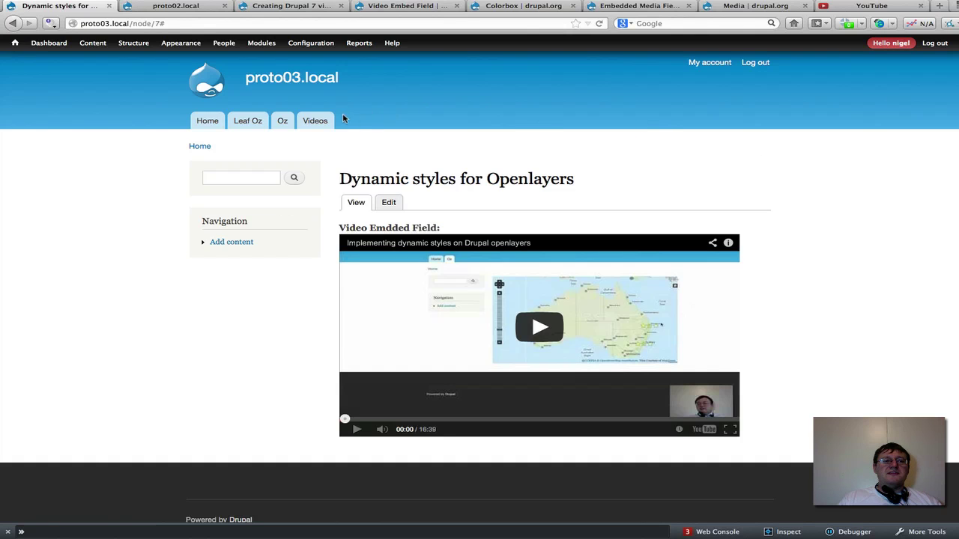
click(320, 122)
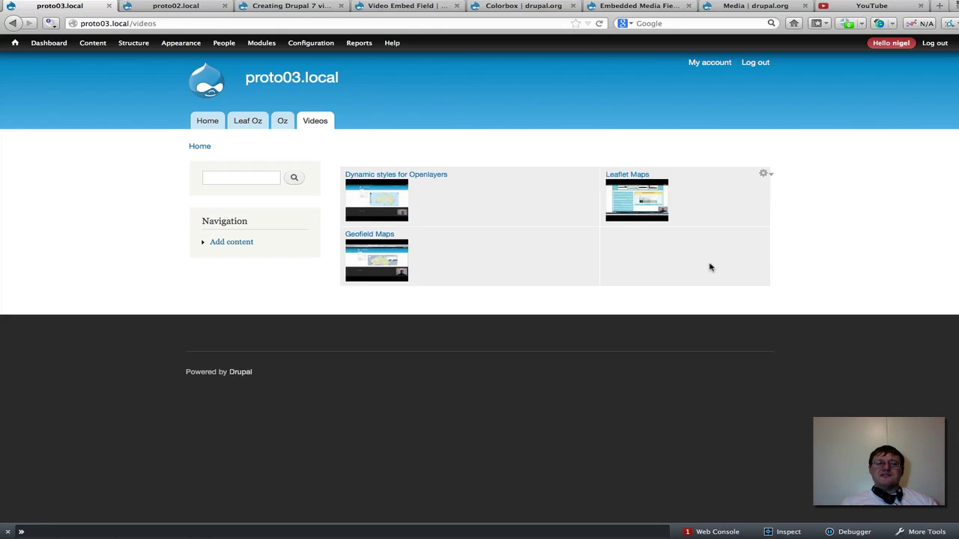
click(647, 204)
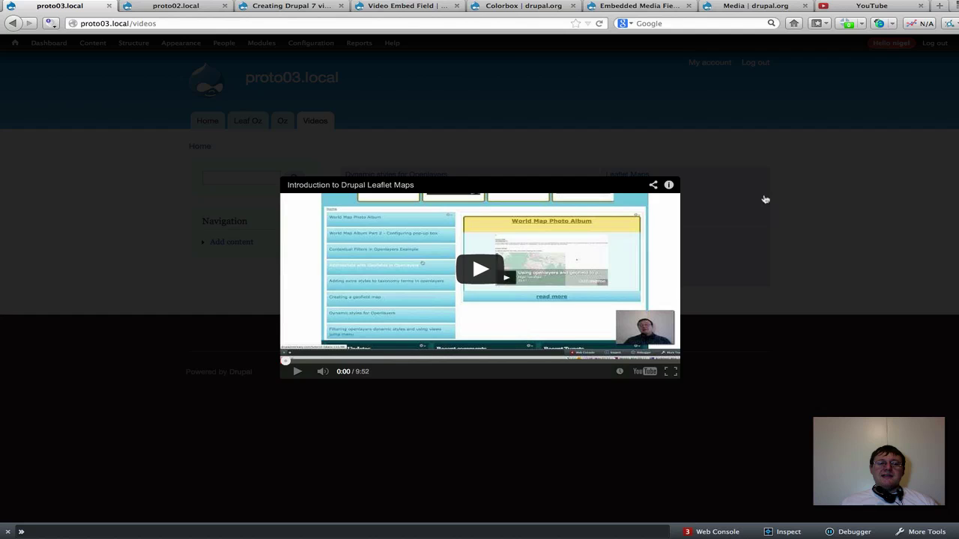
click(481, 268)
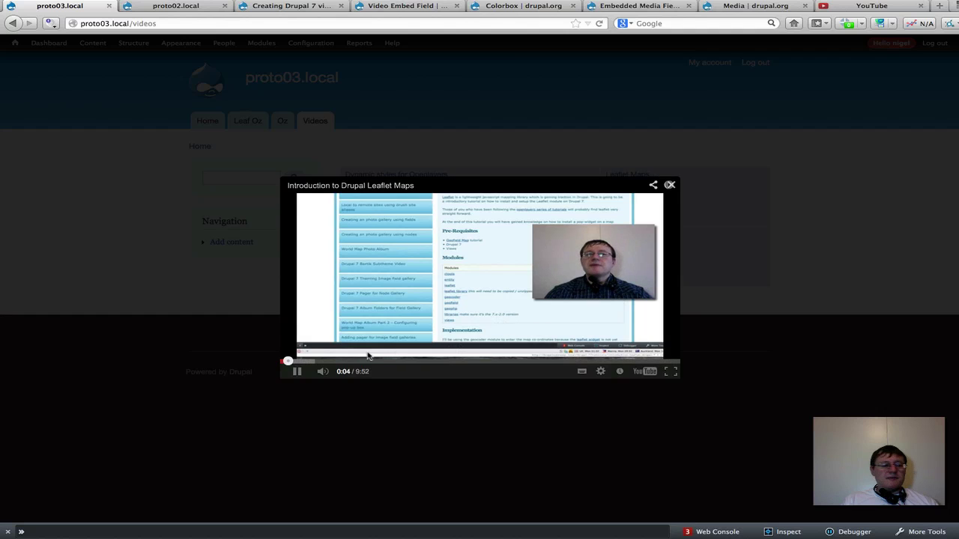
click(298, 372)
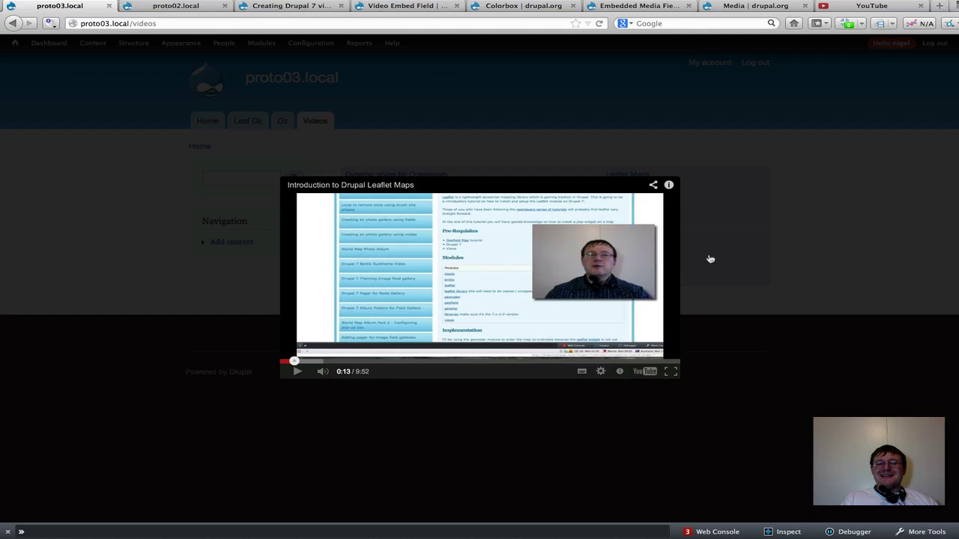
click(670, 186)
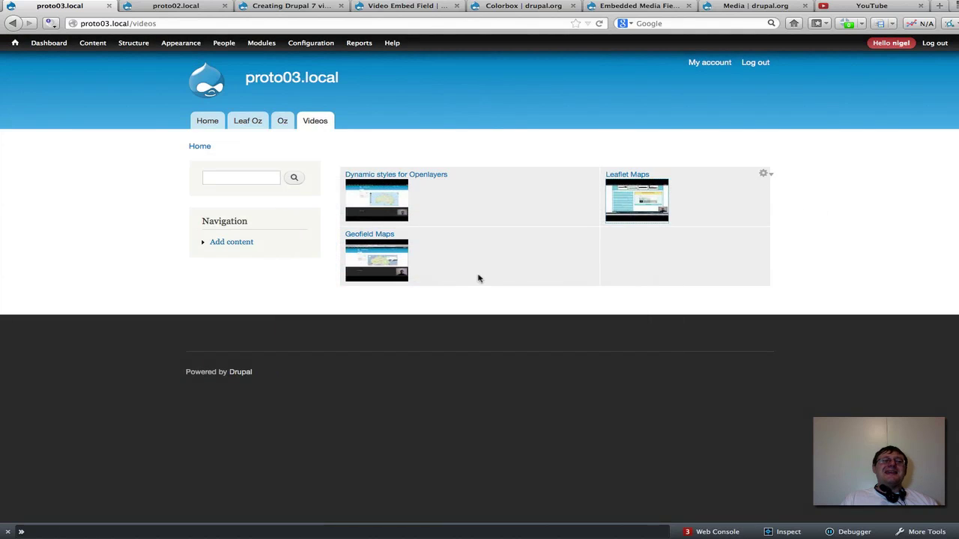